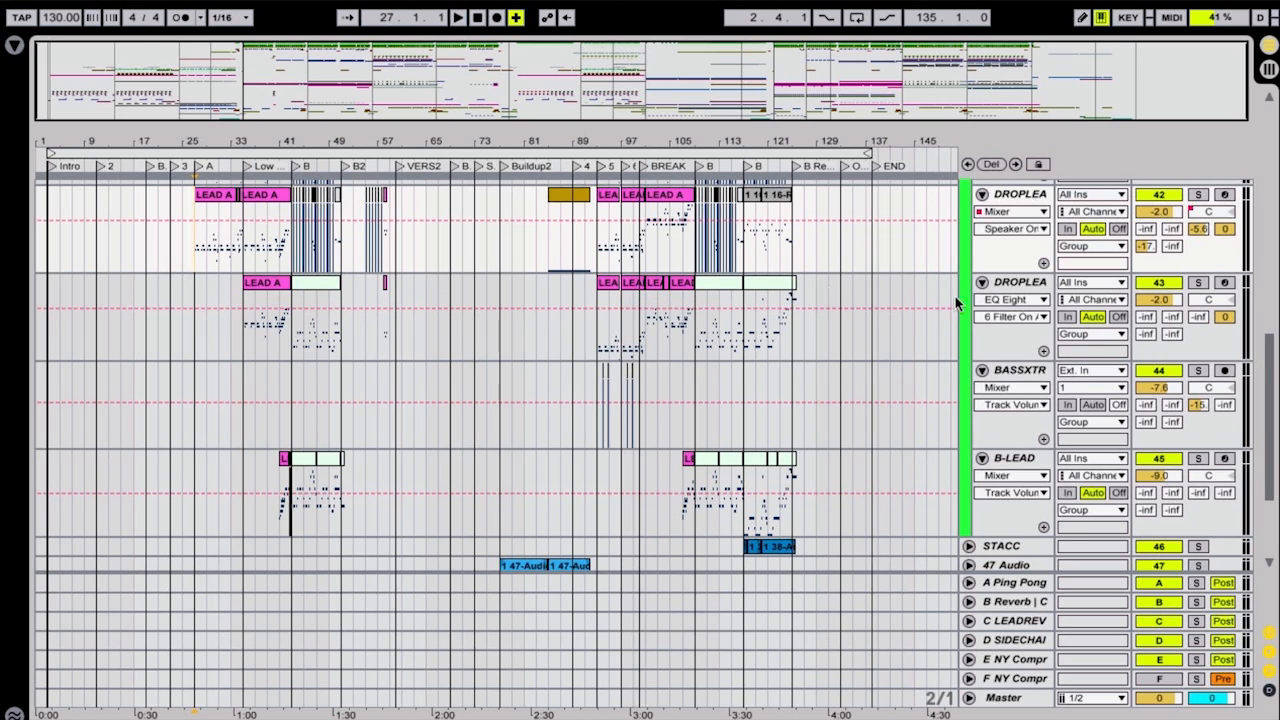
- Deactivate the C LEADREV and D SIDECHAIN return tracks and play the lead section to hear it without sidechained reverb
left_click(1159, 621)
left_click(1159, 640)
key("space")
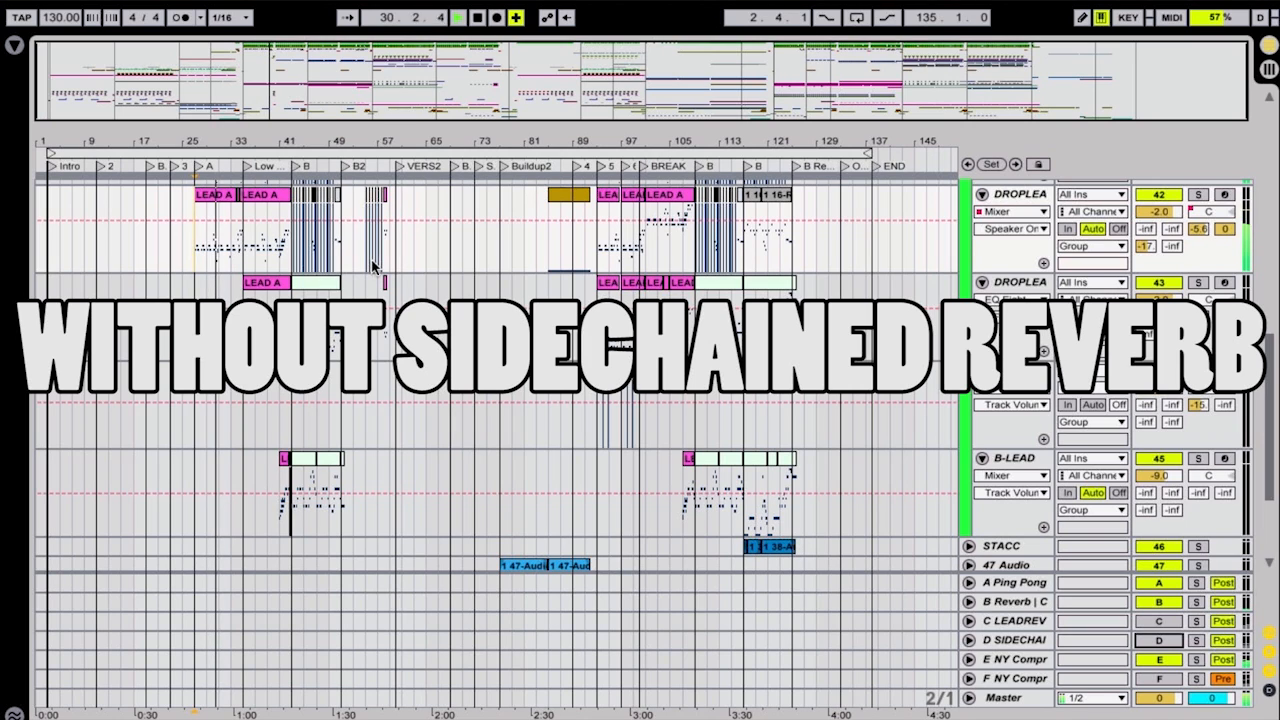
key("space")
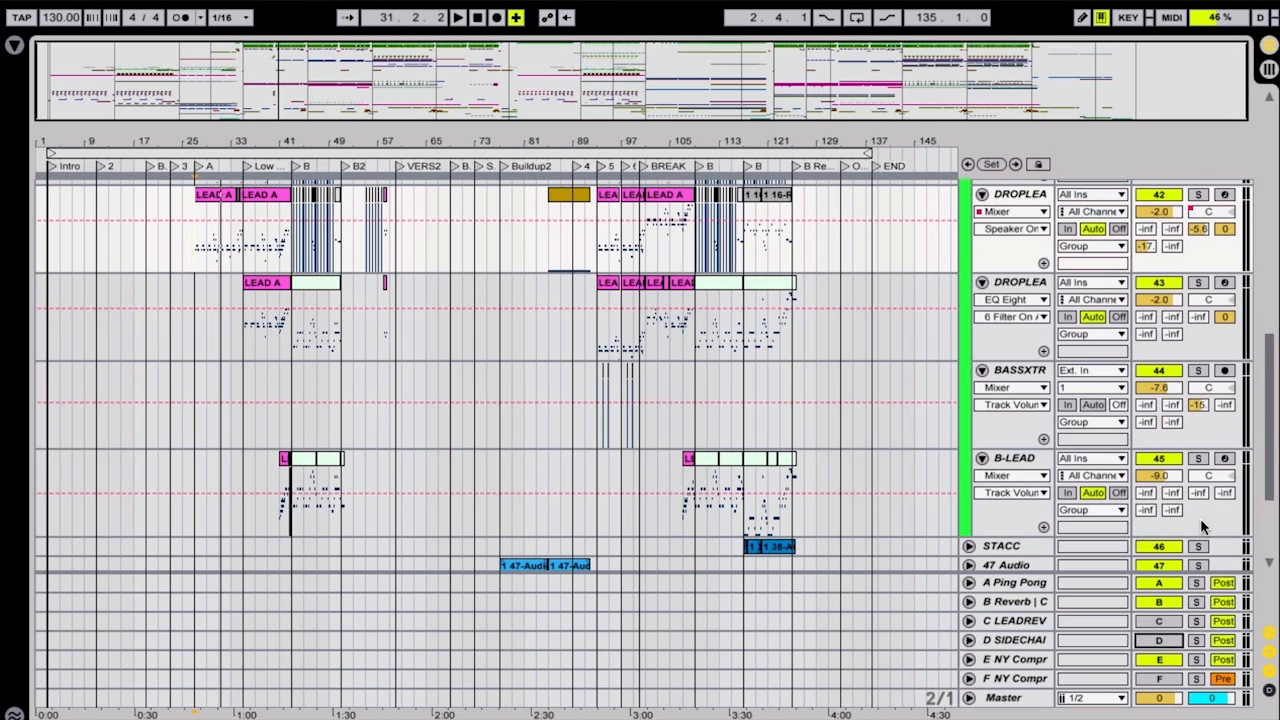
- Reactivate the C LEADREV and D SIDECHAIN return tracks and play the lead section with the reverb
left_click(1140, 622)
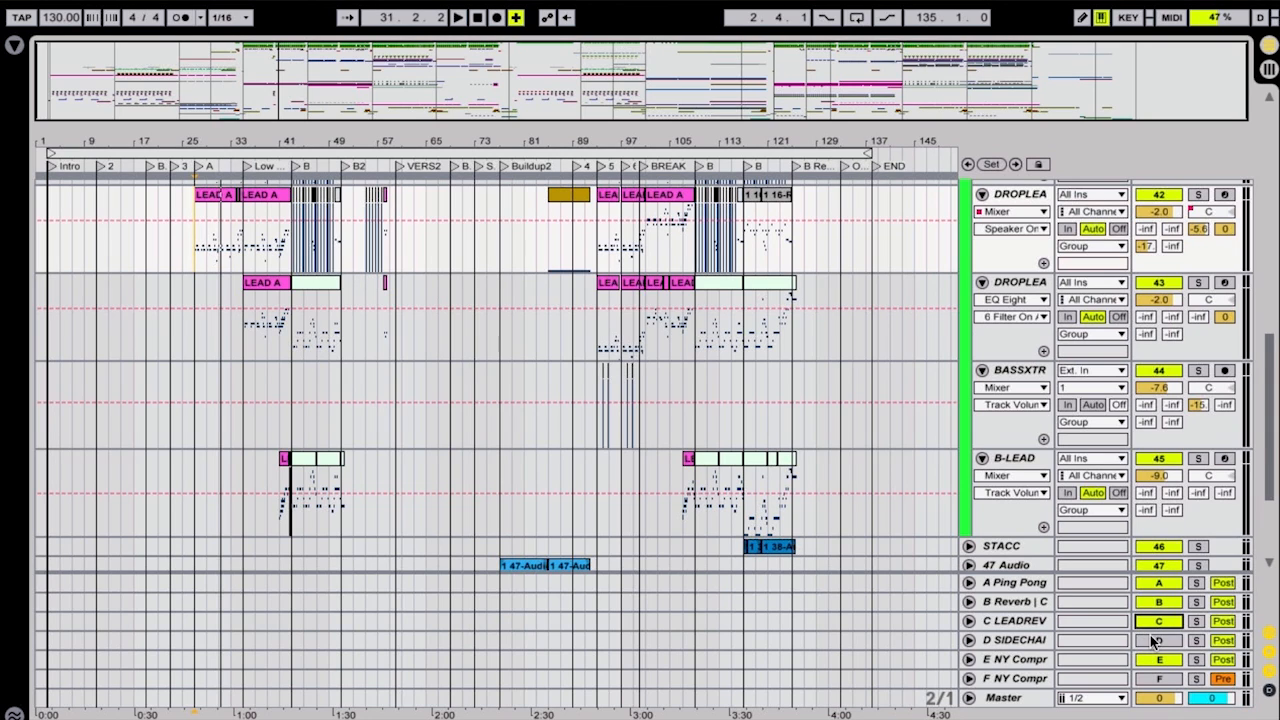
key("space")
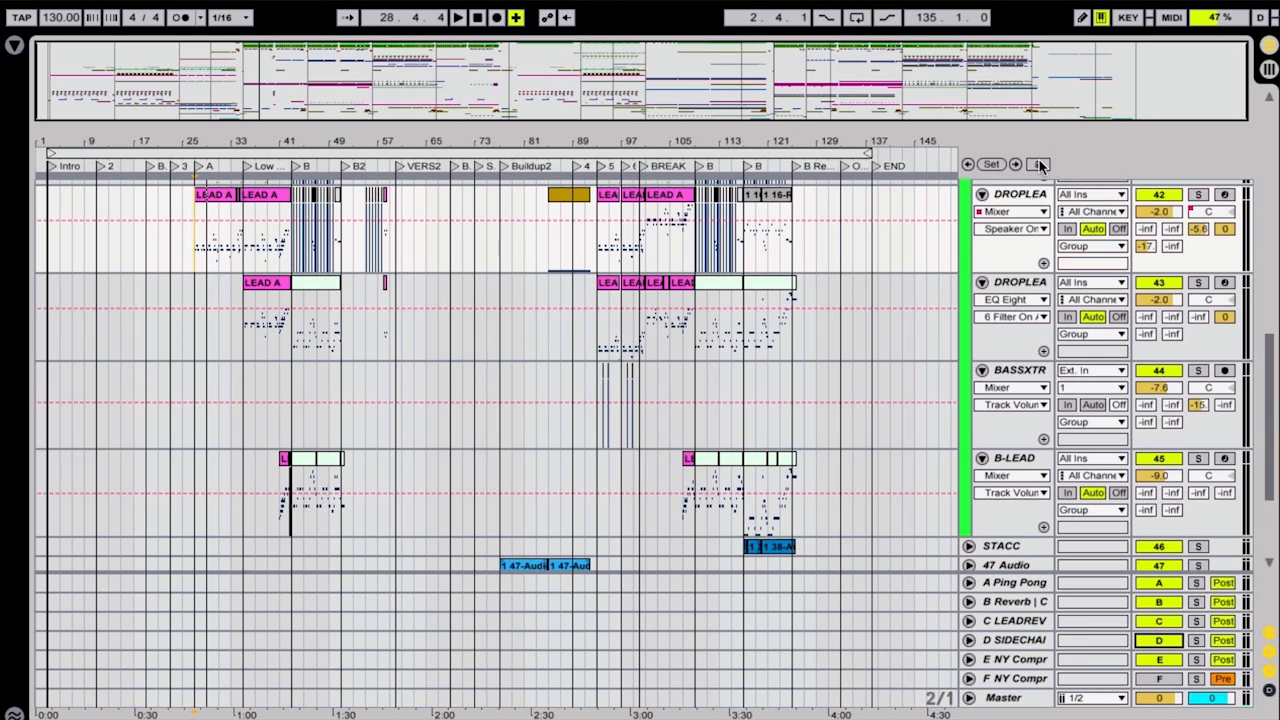
- Solo DROPLEAD track 42 and inspect the Percs 26 sample loaded in its Sampler, including its source file in the browser
left_click(1012, 199)
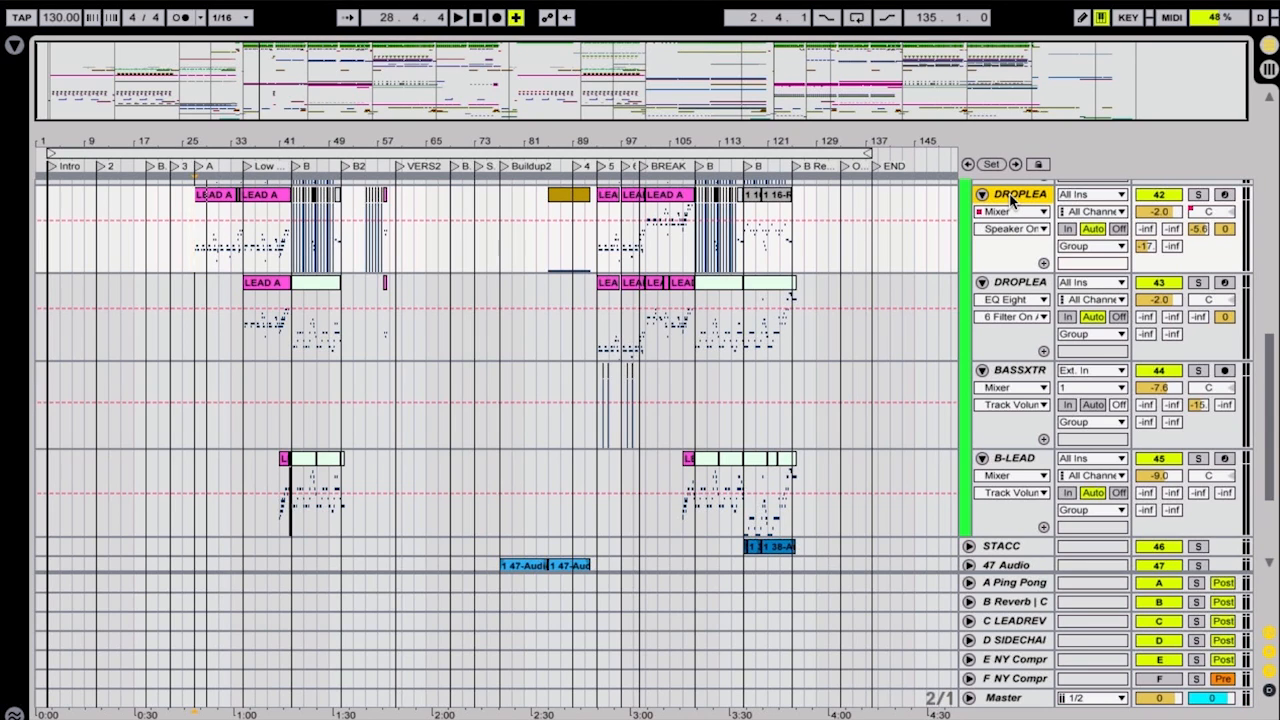
left_click(1199, 196)
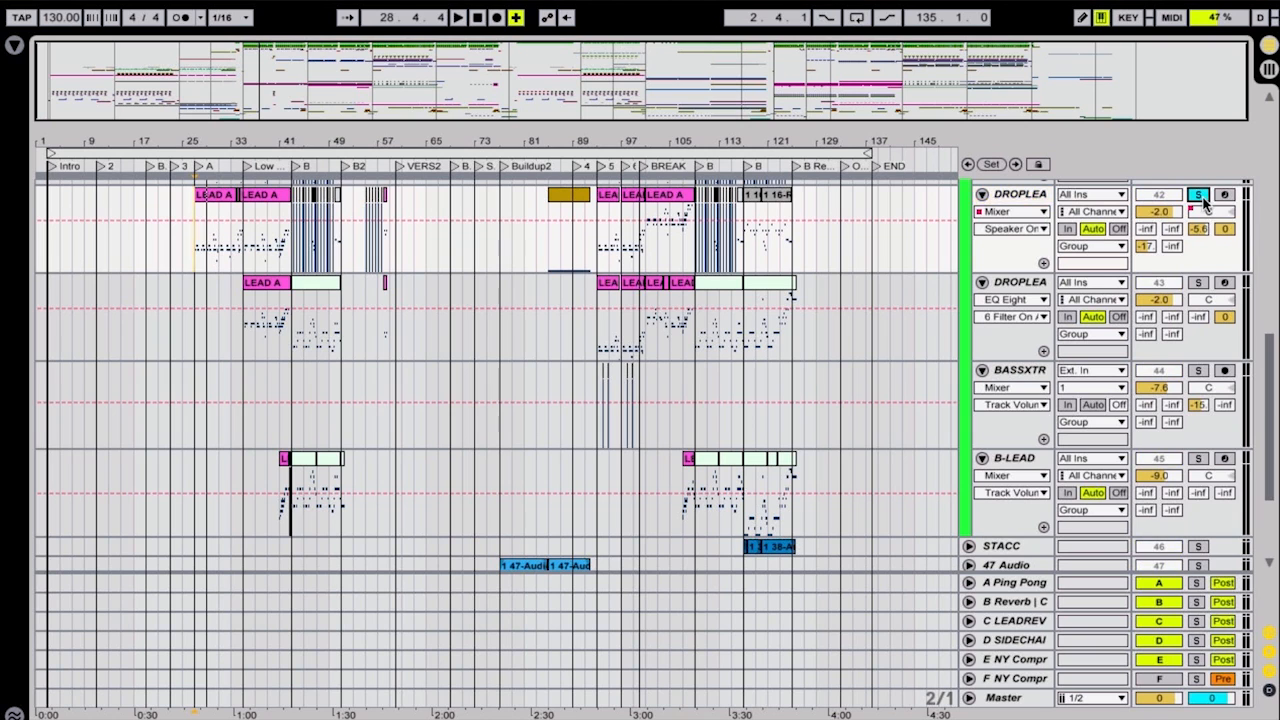
double_click(1020, 199)
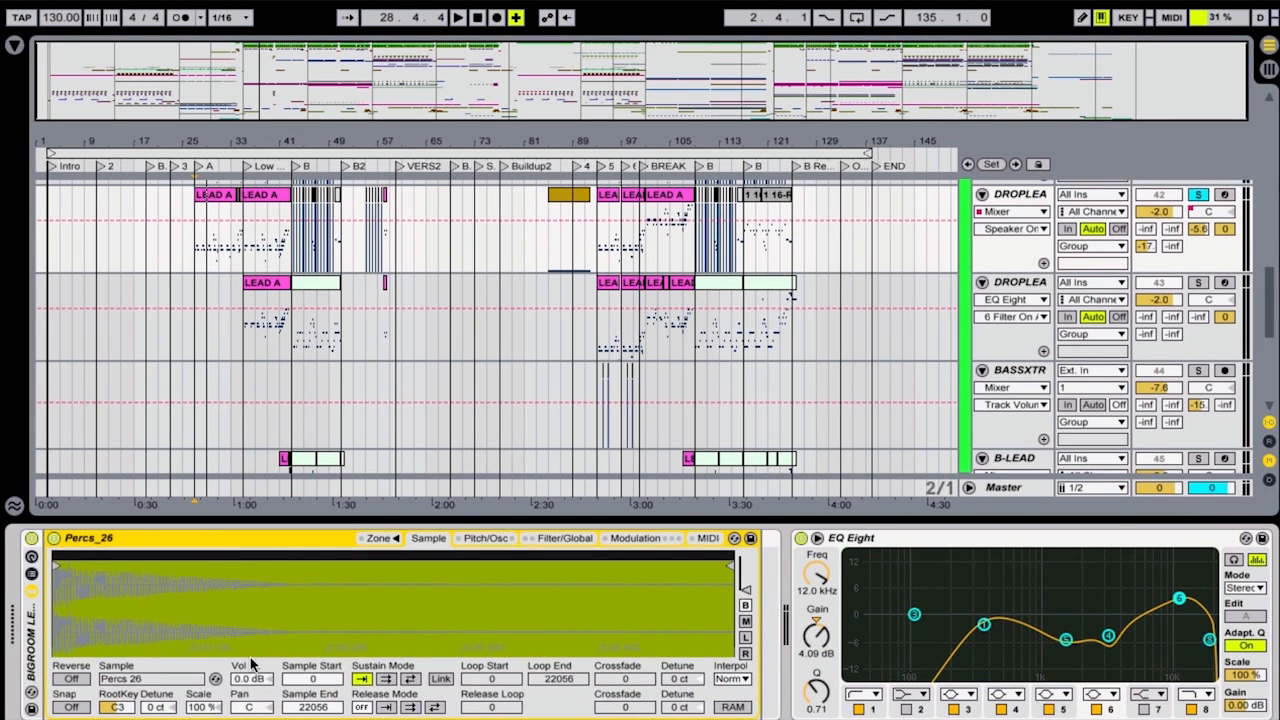
left_click(216, 680)
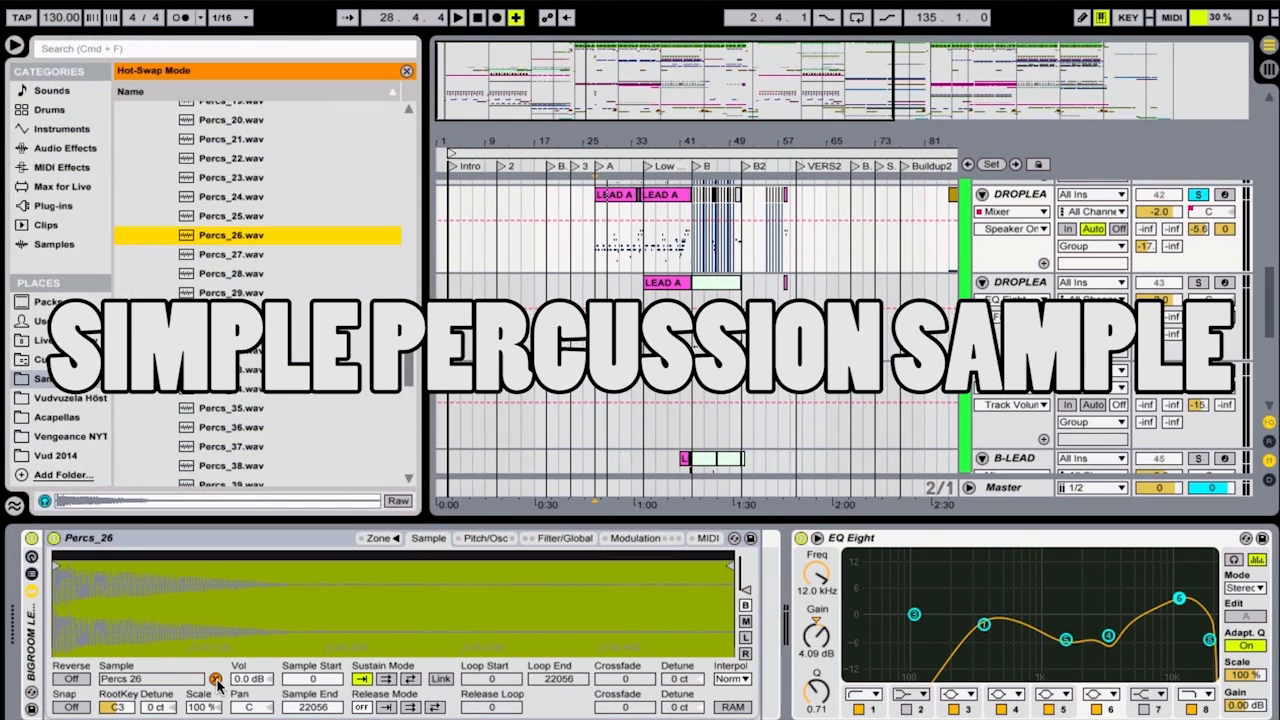
left_click(217, 680)
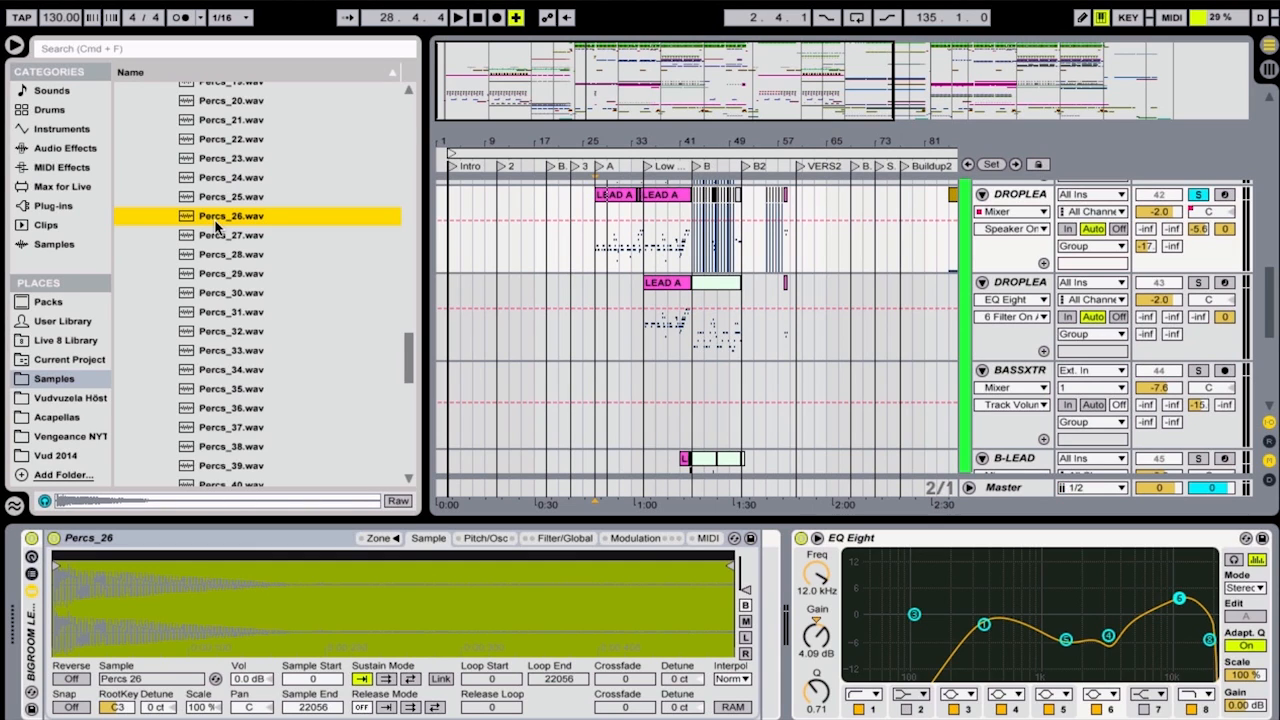
- Insert a new MIDI track below DROPLEAD track 42 and copy that track's Percs_26 Sampler onto it
left_click(1019, 197)
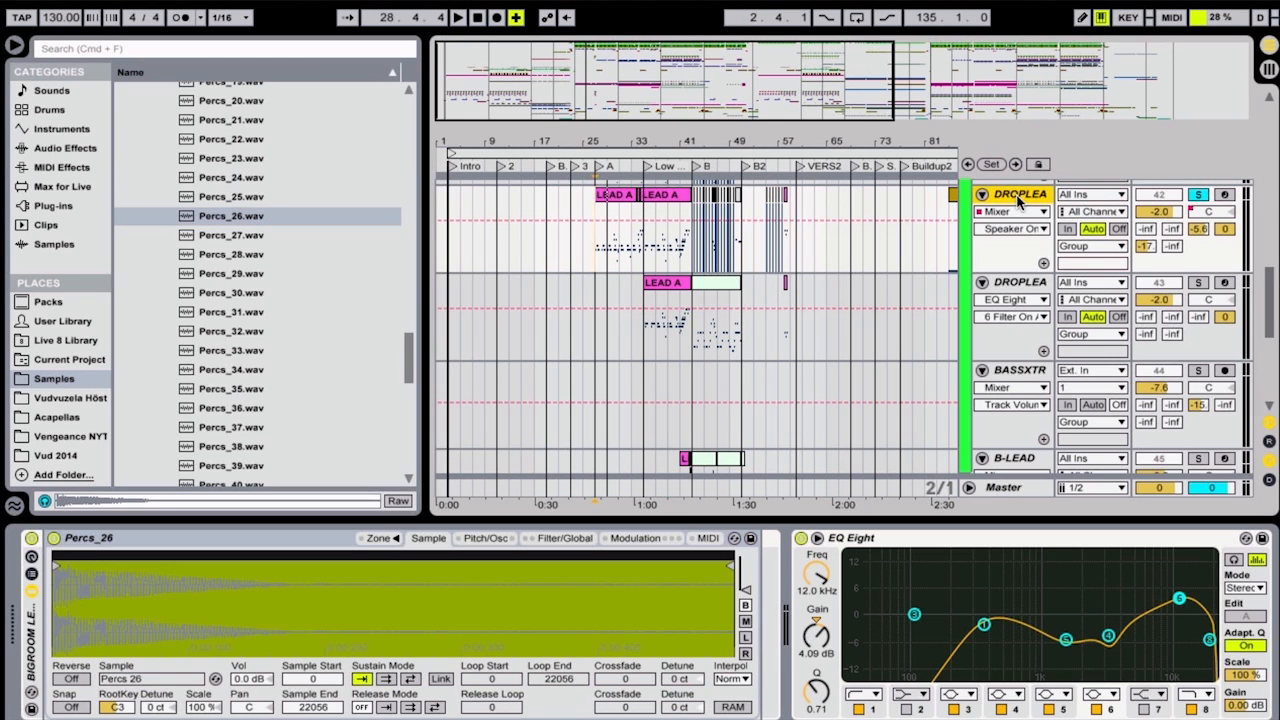
key("ctrl+shift+t")
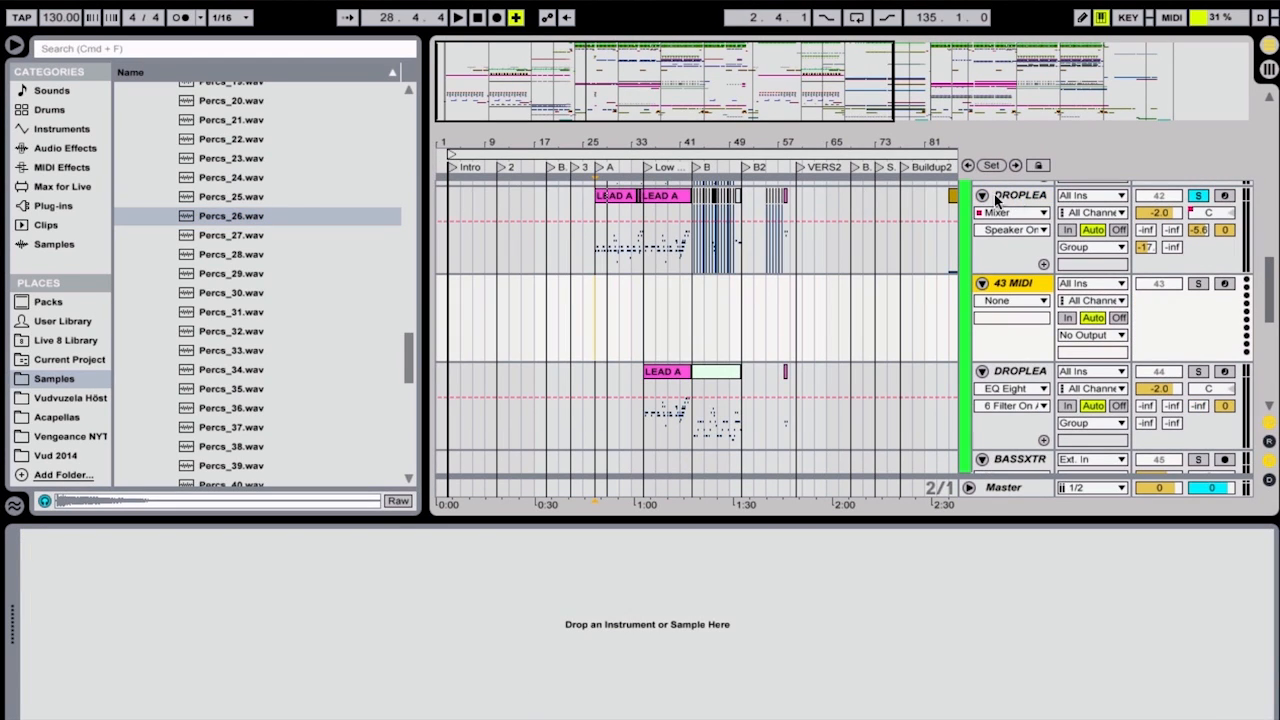
left_click(1012, 197)
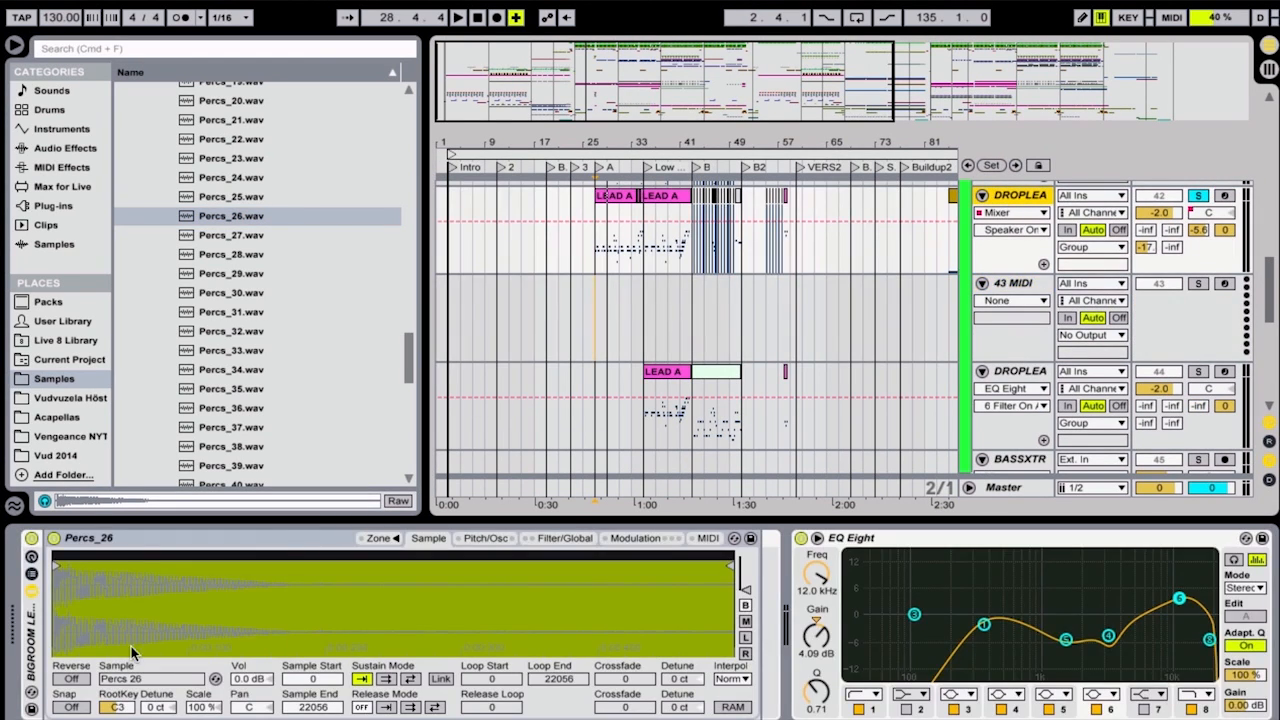
left_click(155, 544)
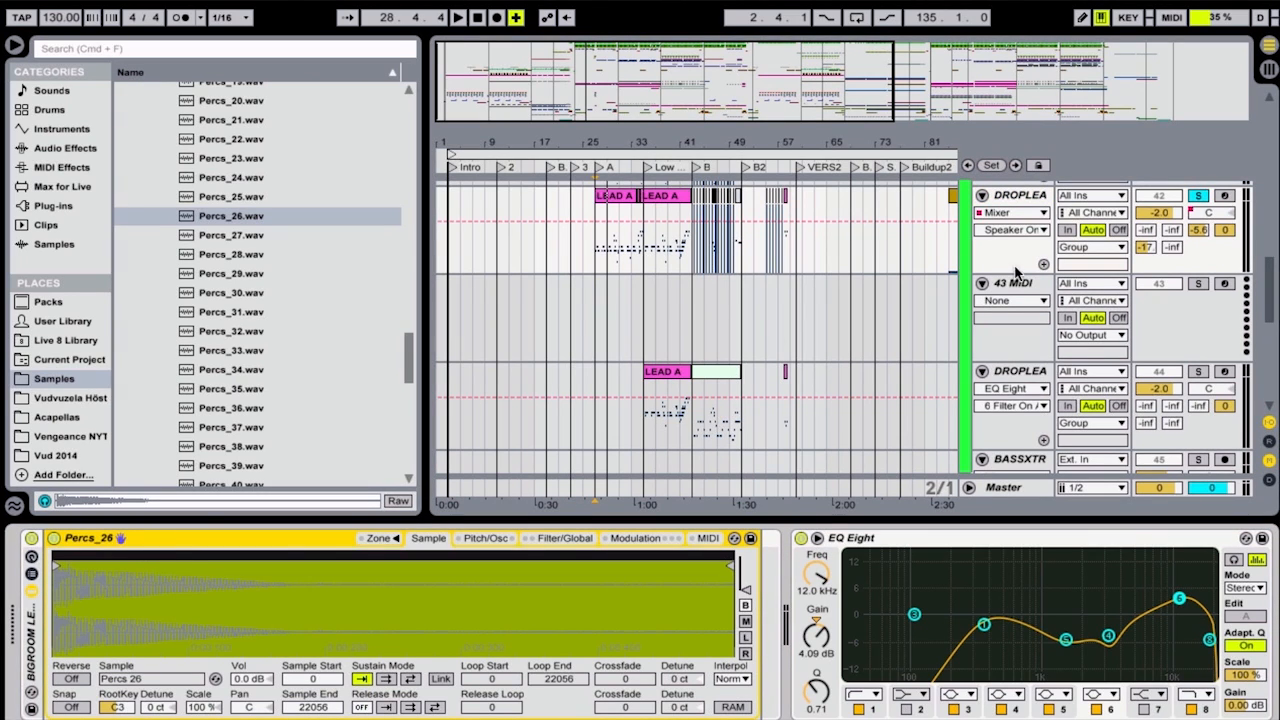
left_click_drag(1012, 287, 1012, 287)
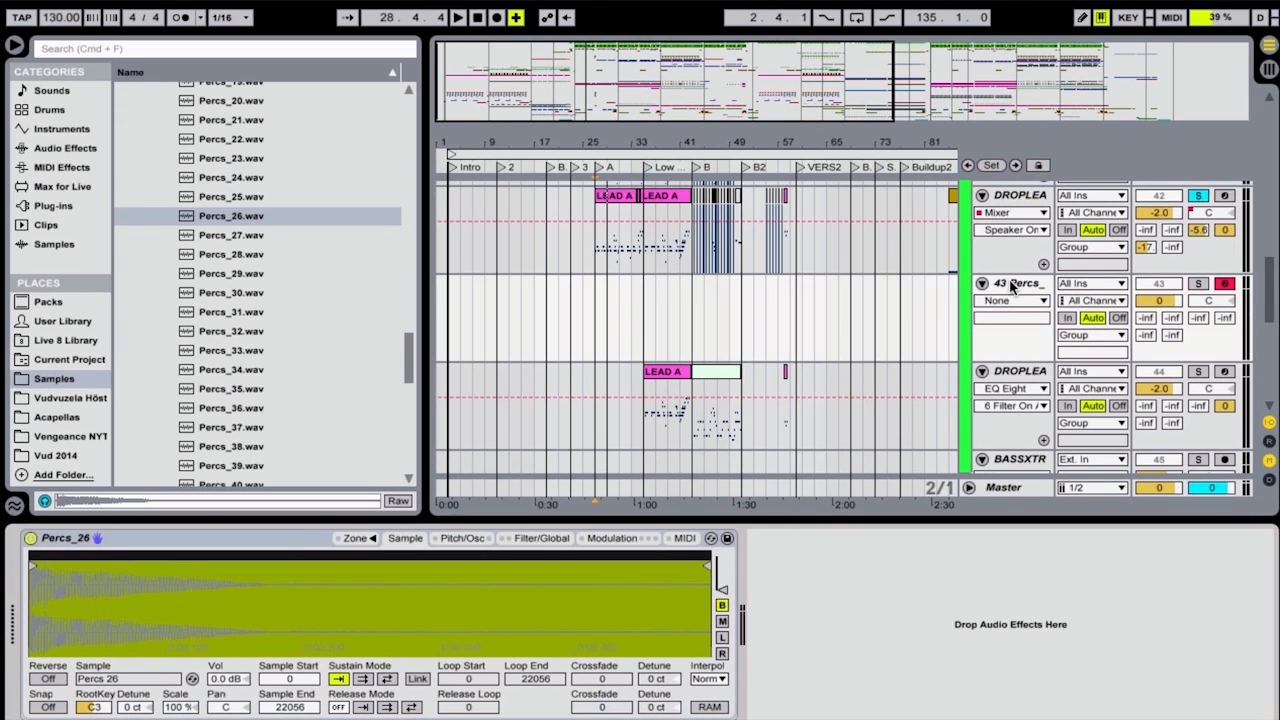
- Solo the new Percs_26 track instead of DROPLEAD track 42 and raise its send D to 0
left_click(1198, 285)
left_click(1198, 195)
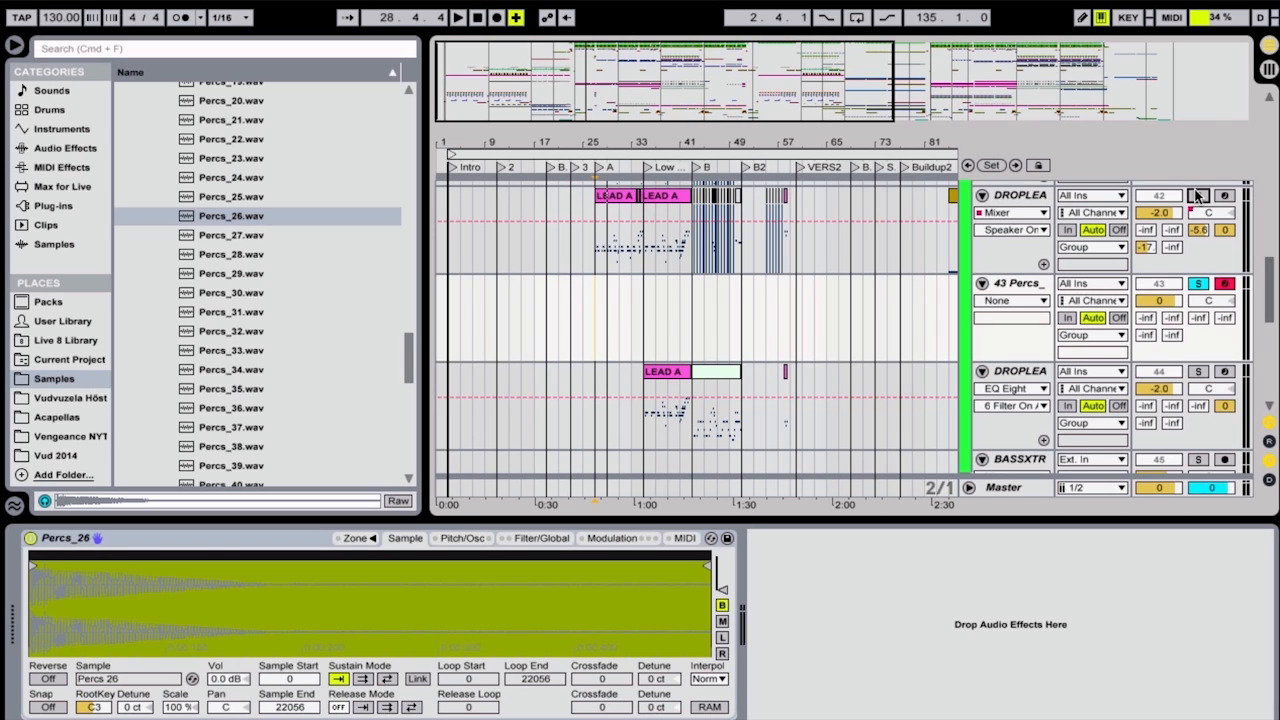
left_click(1226, 318)
left_click_drag(1228, 320, 1228, 220)
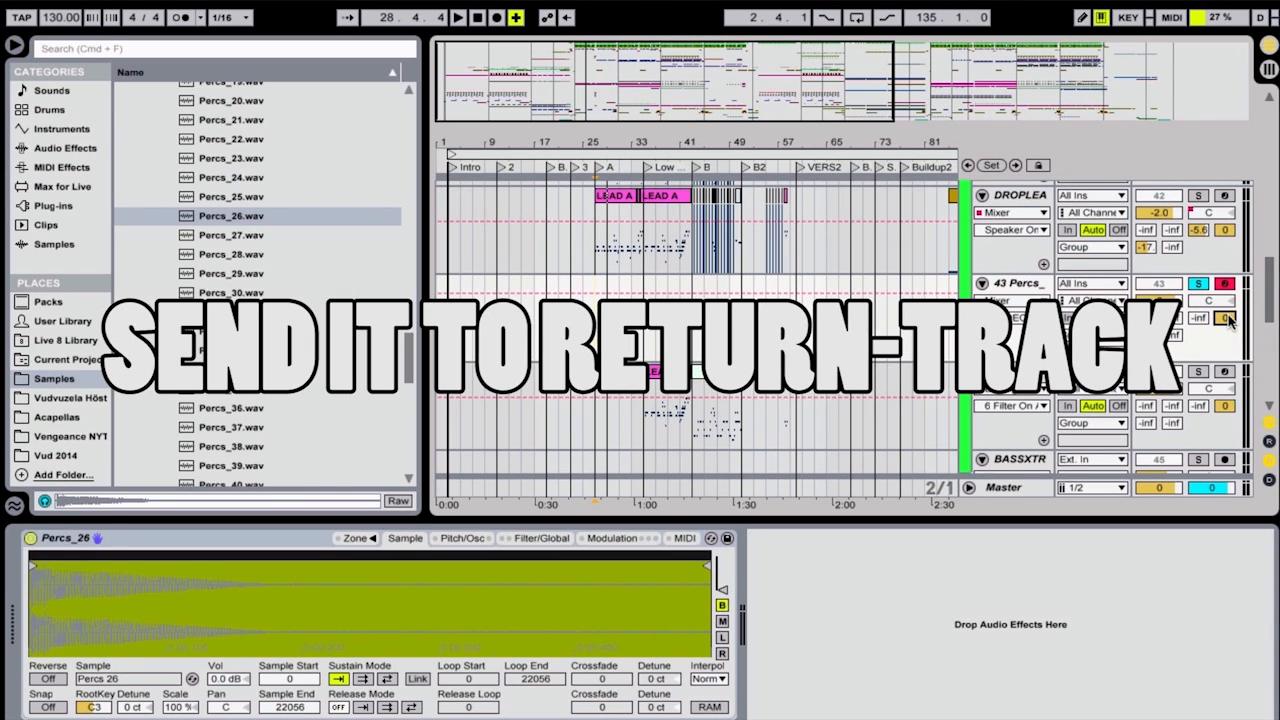
- Show the return tracks and examine the Reverb settings in the D SIDECHAIN return's device chain
key("super+alt+r")
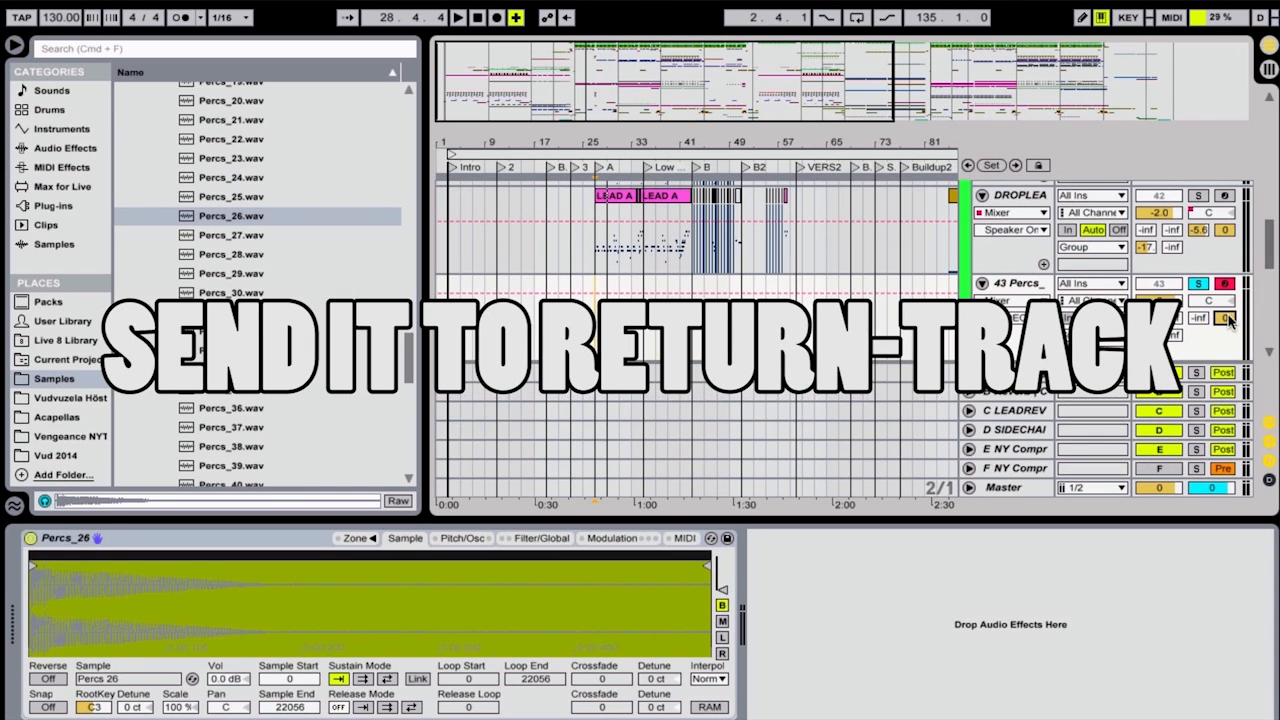
left_click(1015, 431)
scroll(516, 580, "left", 3)
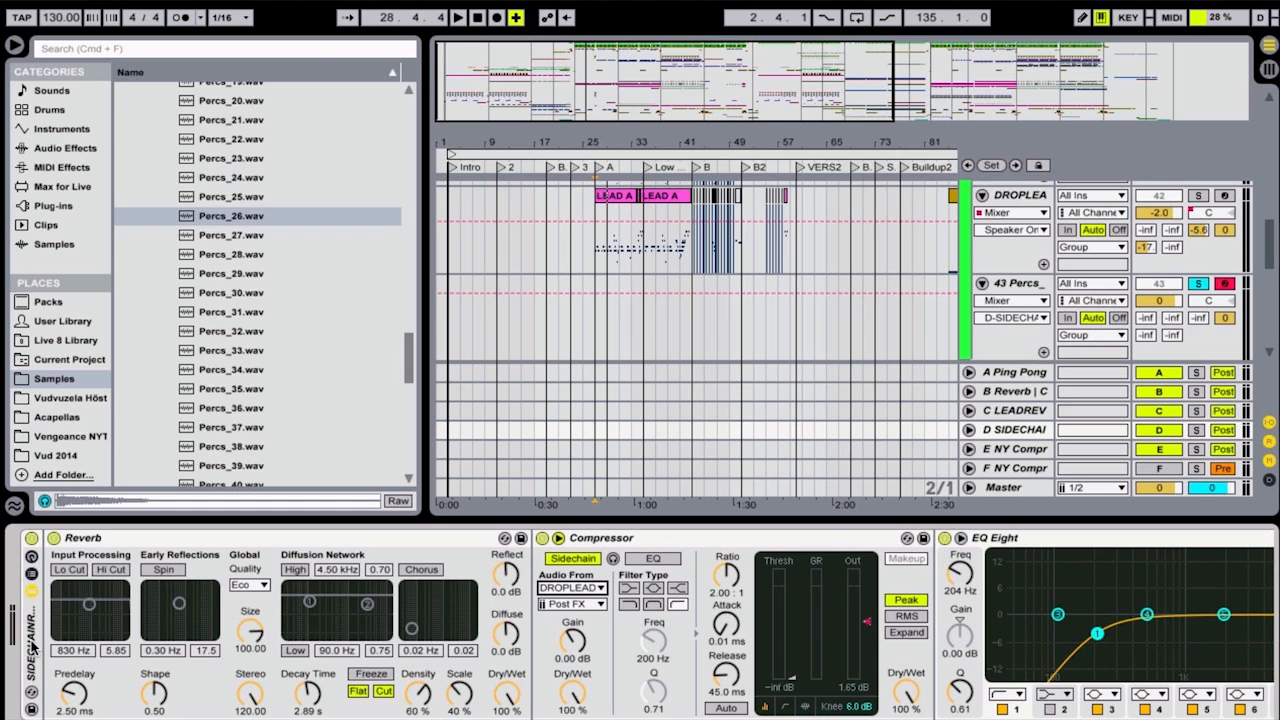
left_click(168, 540)
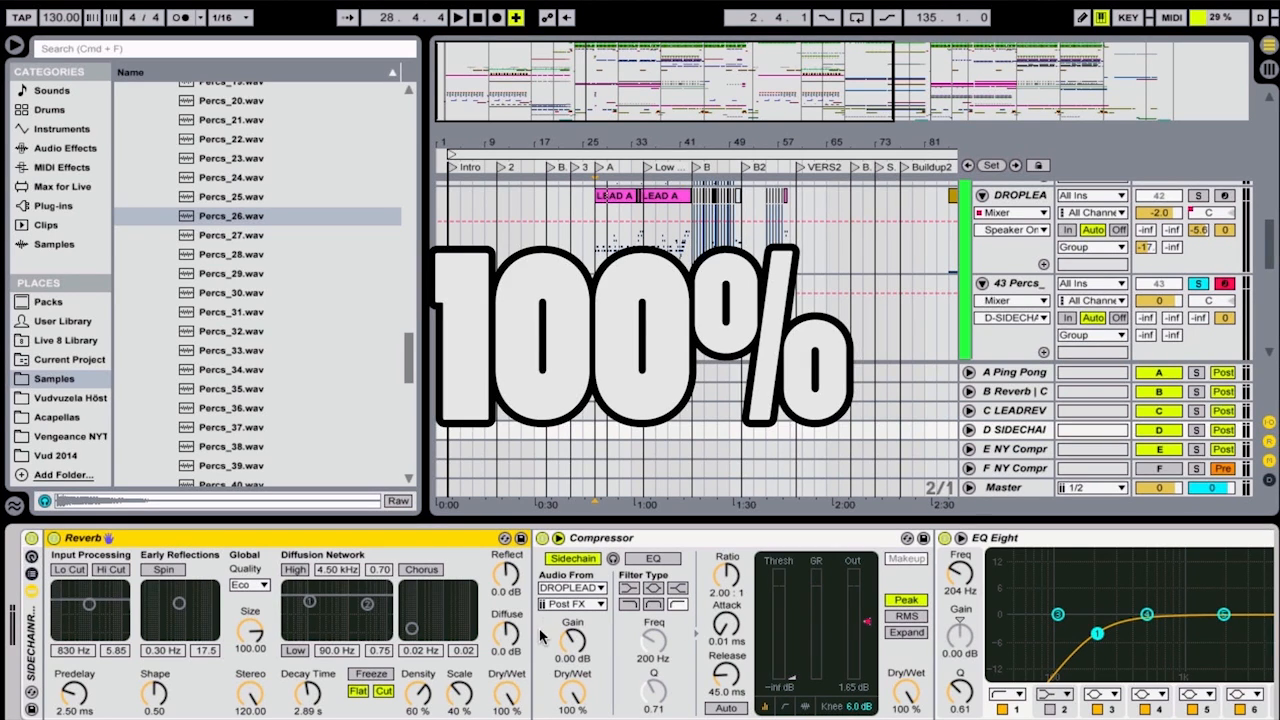
- Set the return Compressor's sidechain source to 43-Percs 26 and compare the reverb with the Compressor bypassed and active
left_click(678, 541)
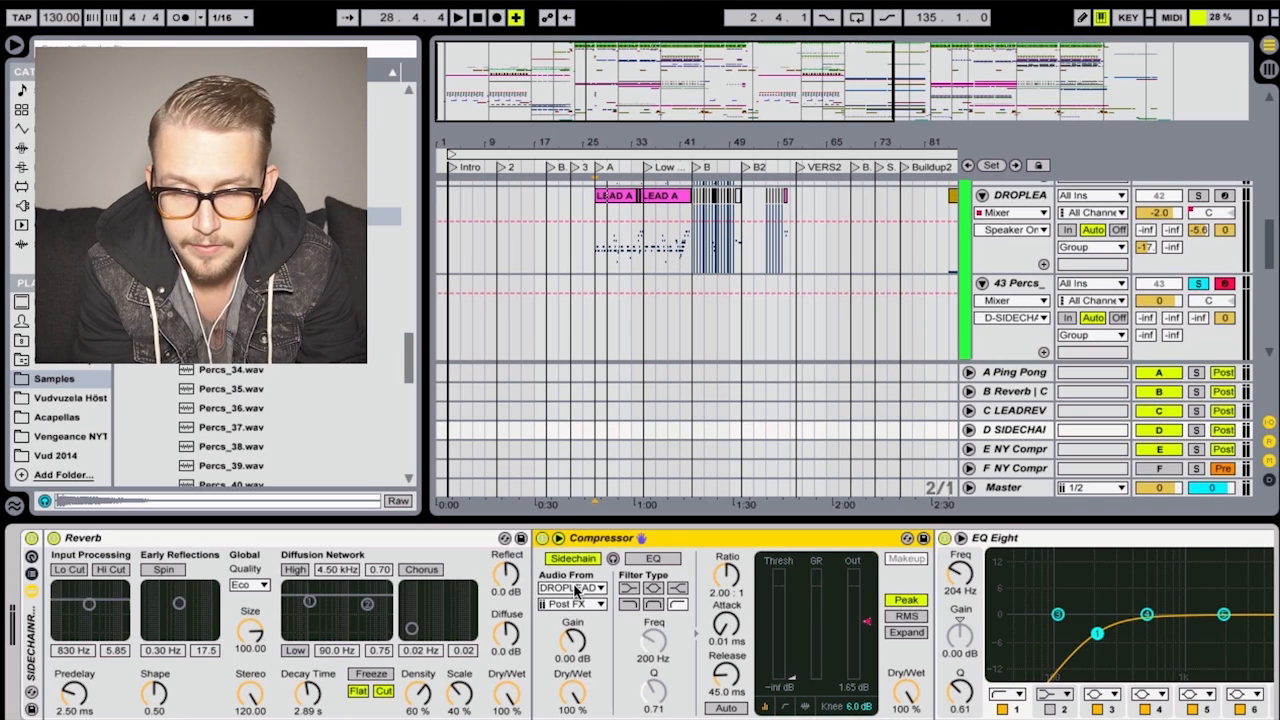
left_click(572, 588)
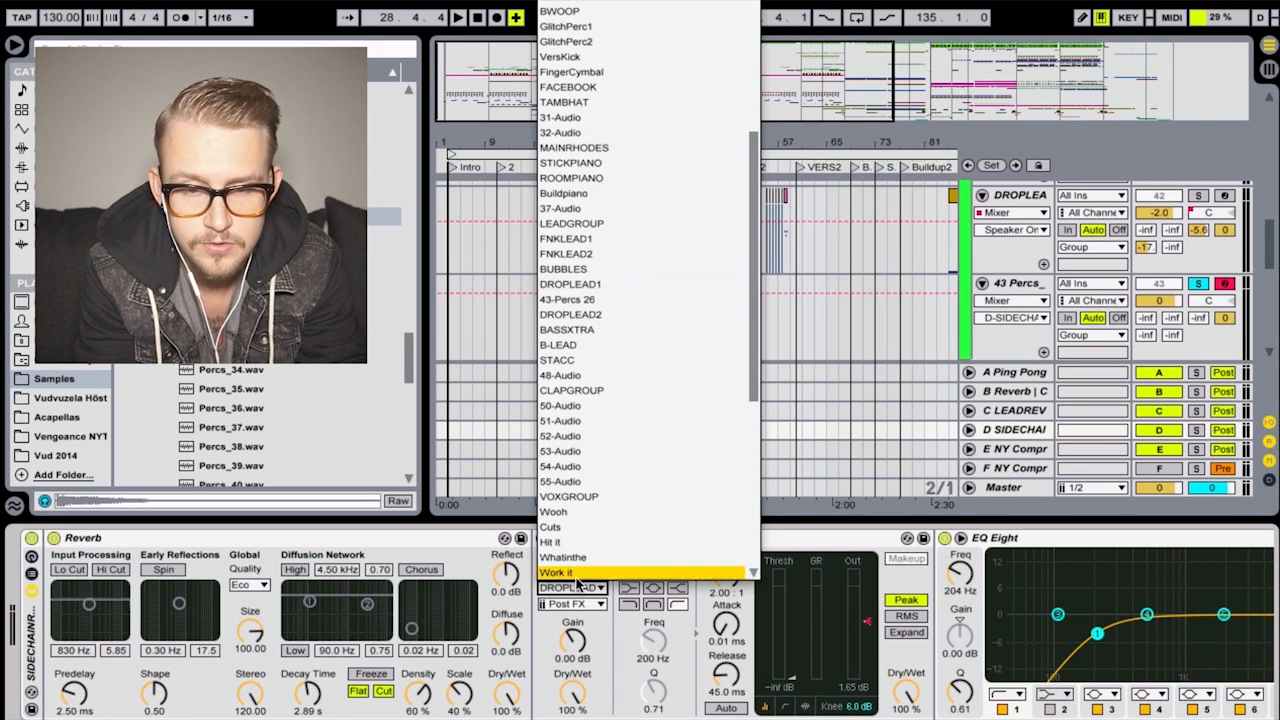
left_click(574, 300)
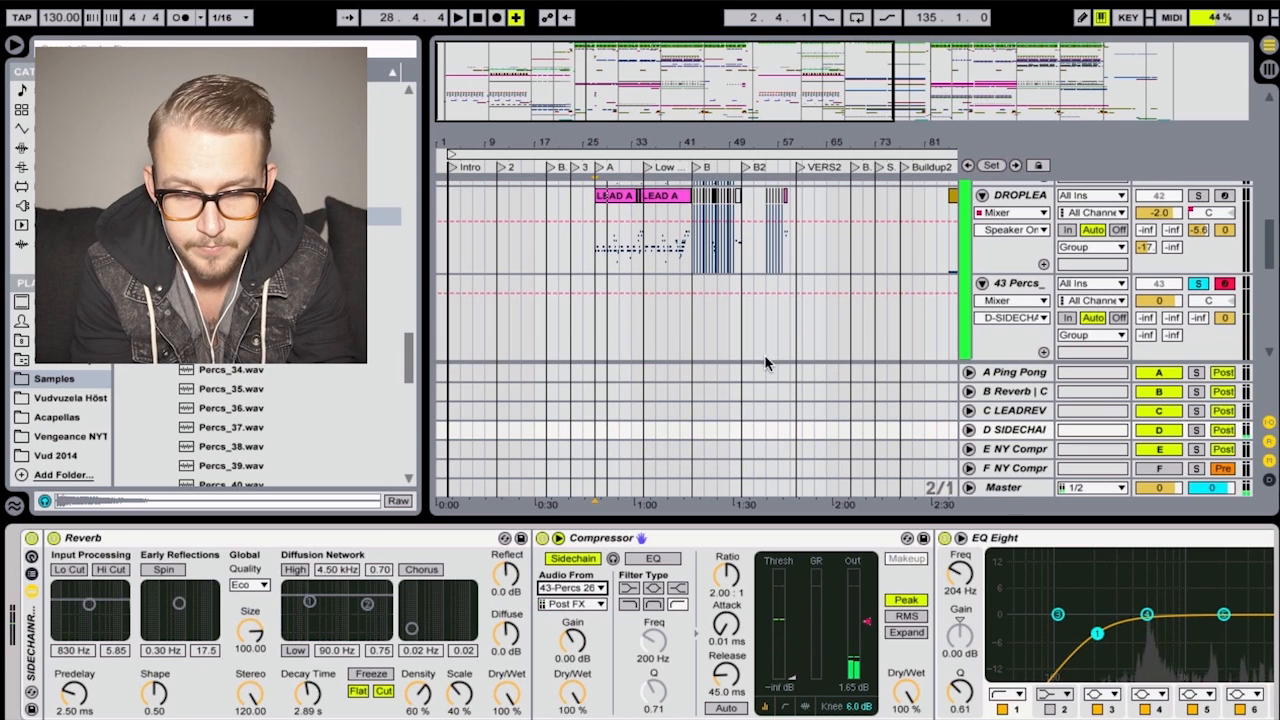
left_click(541, 538)
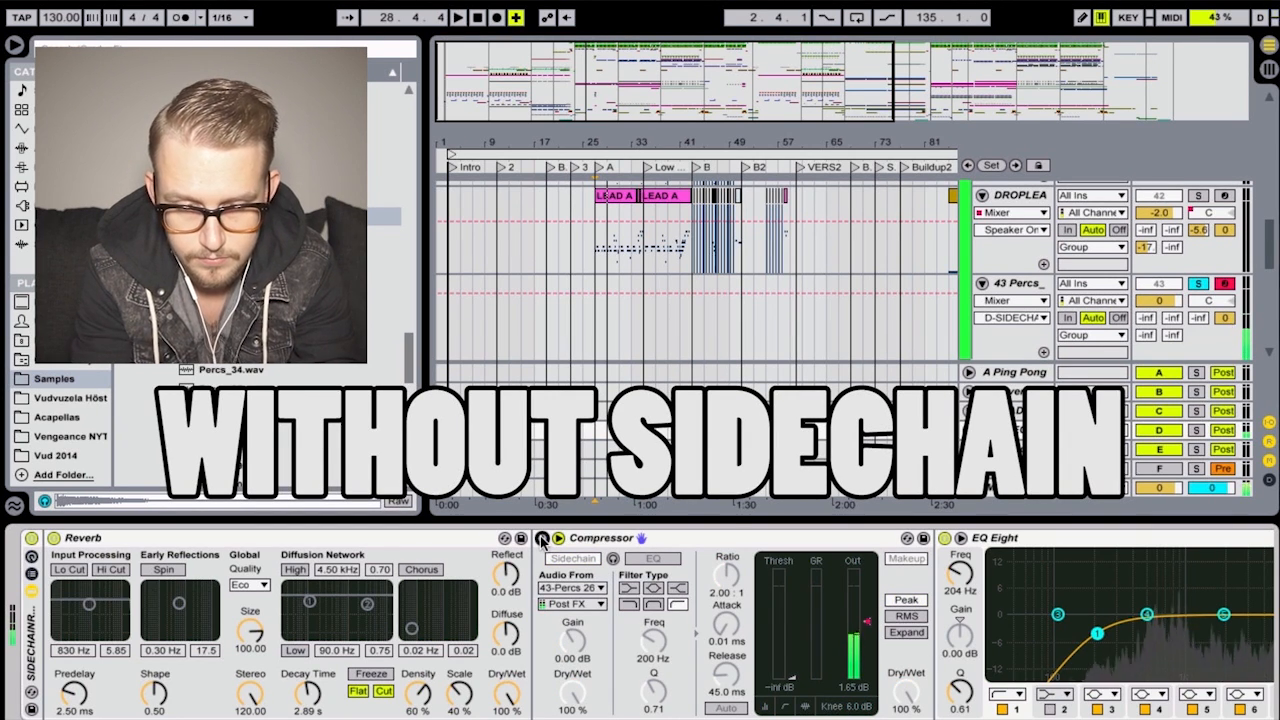
left_click(541, 538)
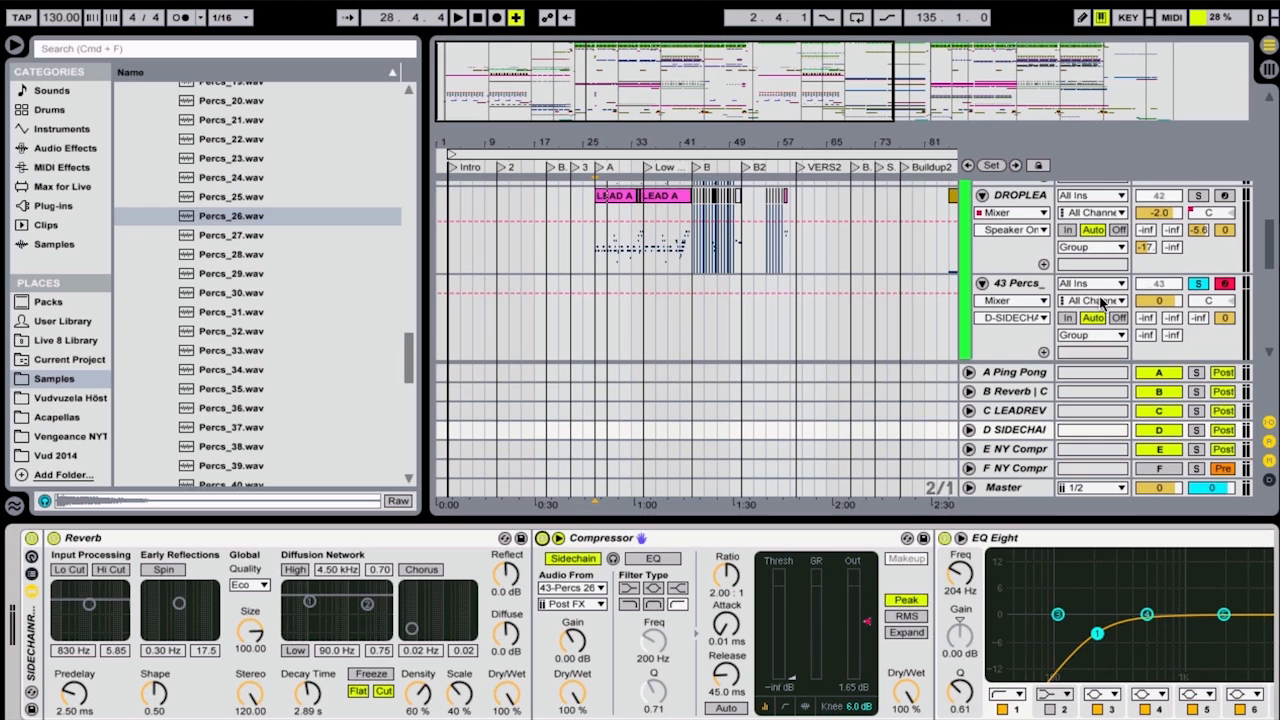
- Delete the Percs_26 Sampler from track 43
left_click(1045, 288)
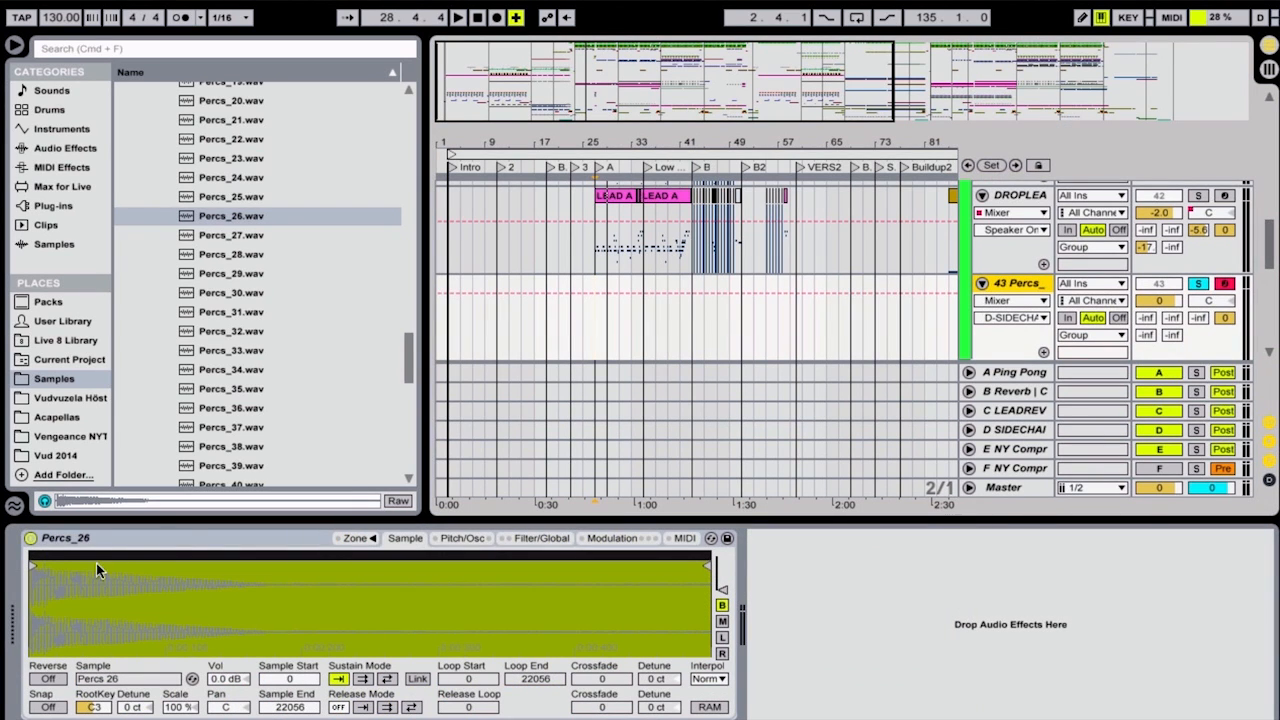
left_click(133, 549)
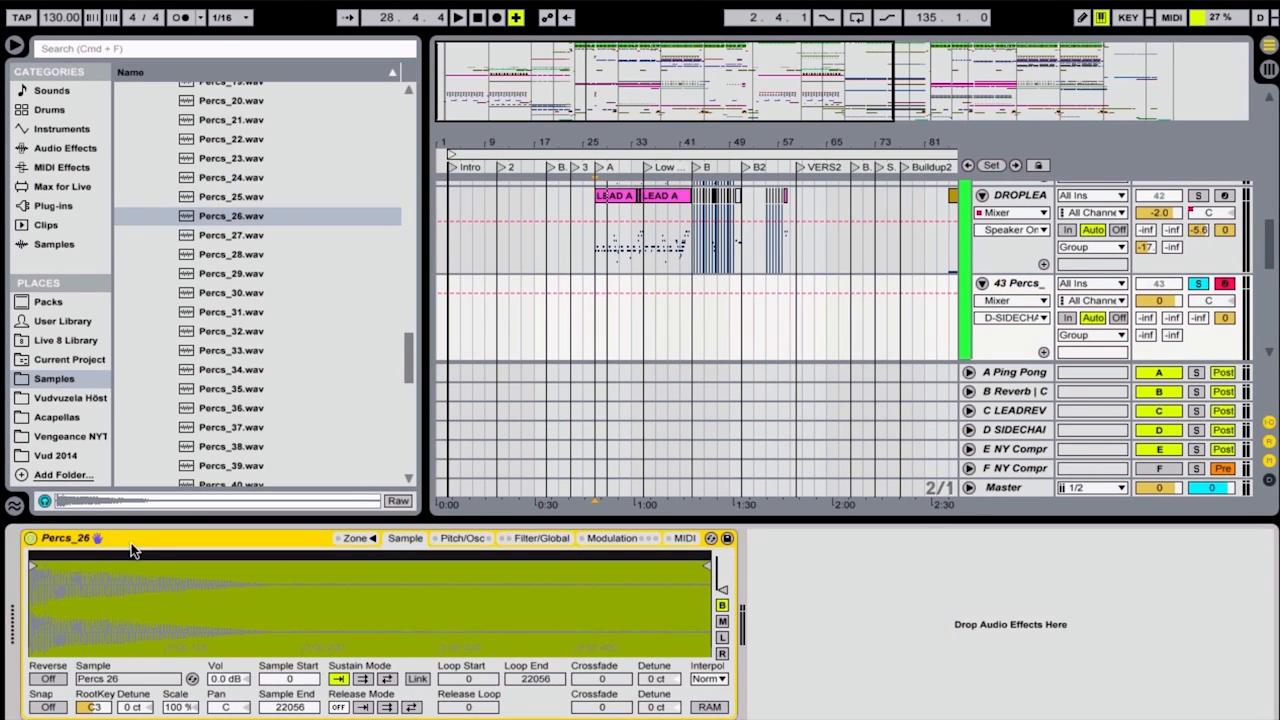
key("Delete")
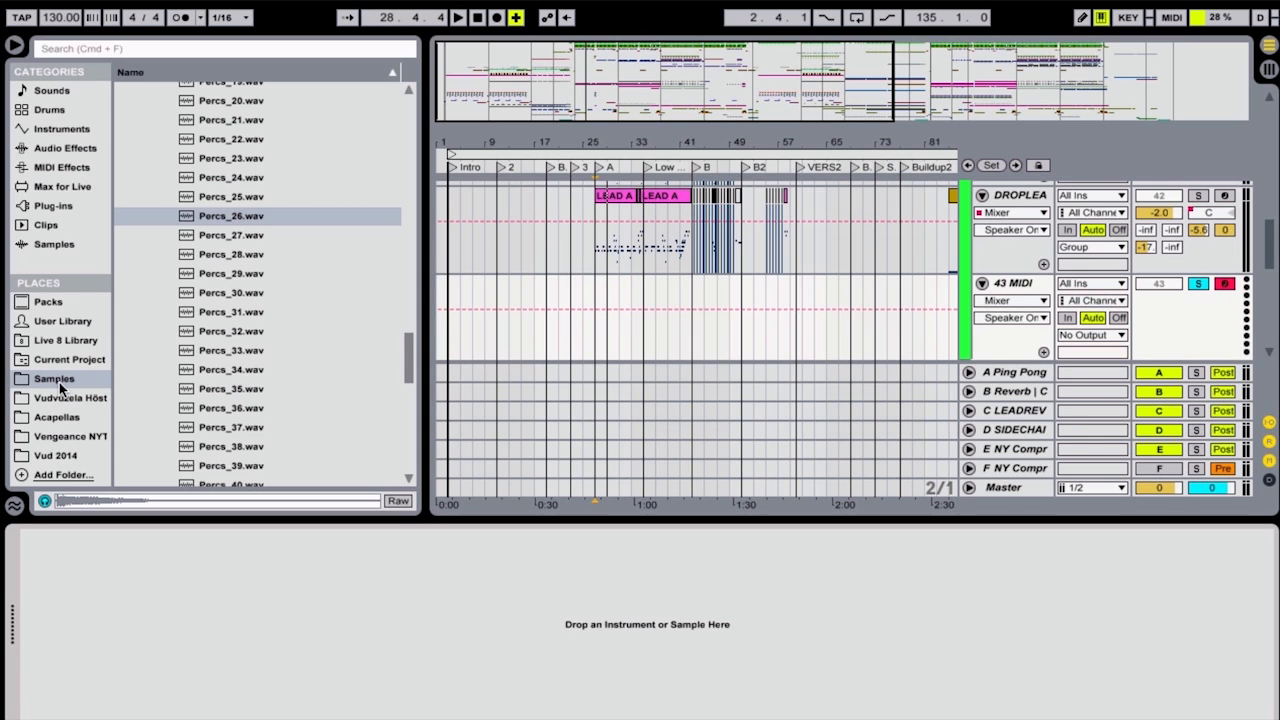
- Load AloneLead.adg from the User Library's 1. Benver Racks presets onto track 43 and close its plug-in windows
left_click(49, 320)
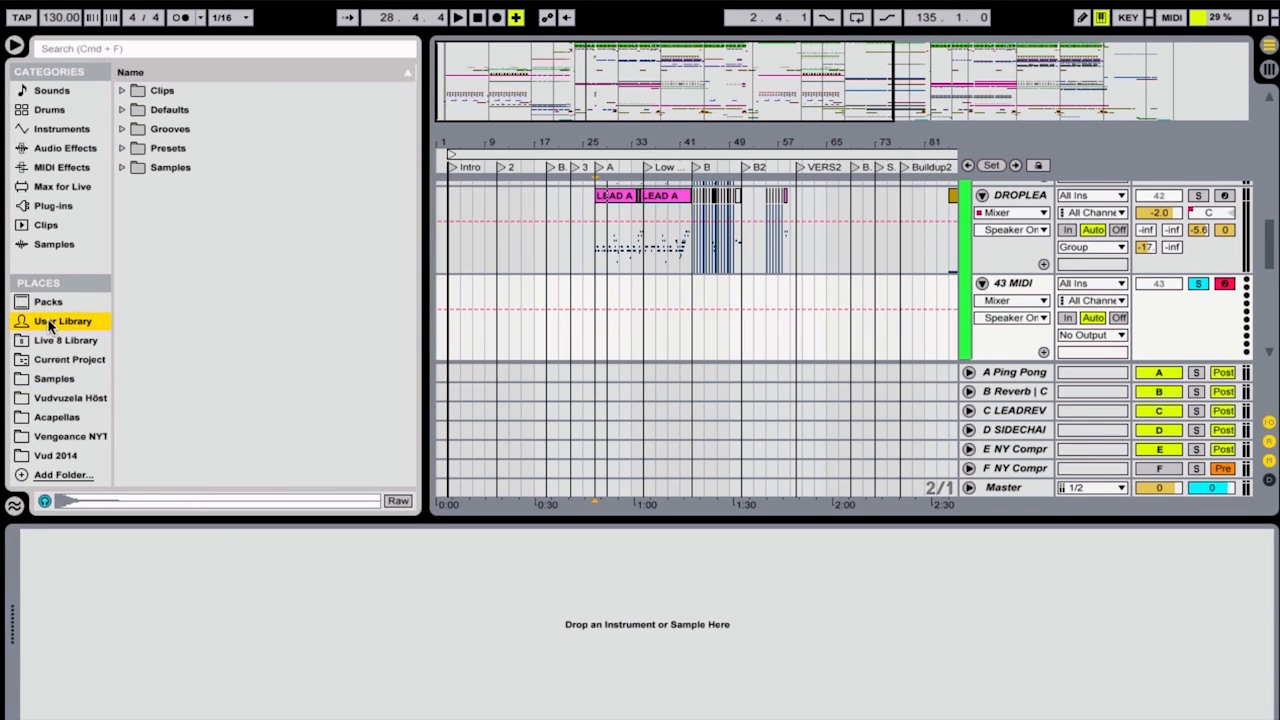
left_click(122, 149)
left_click(135, 188)
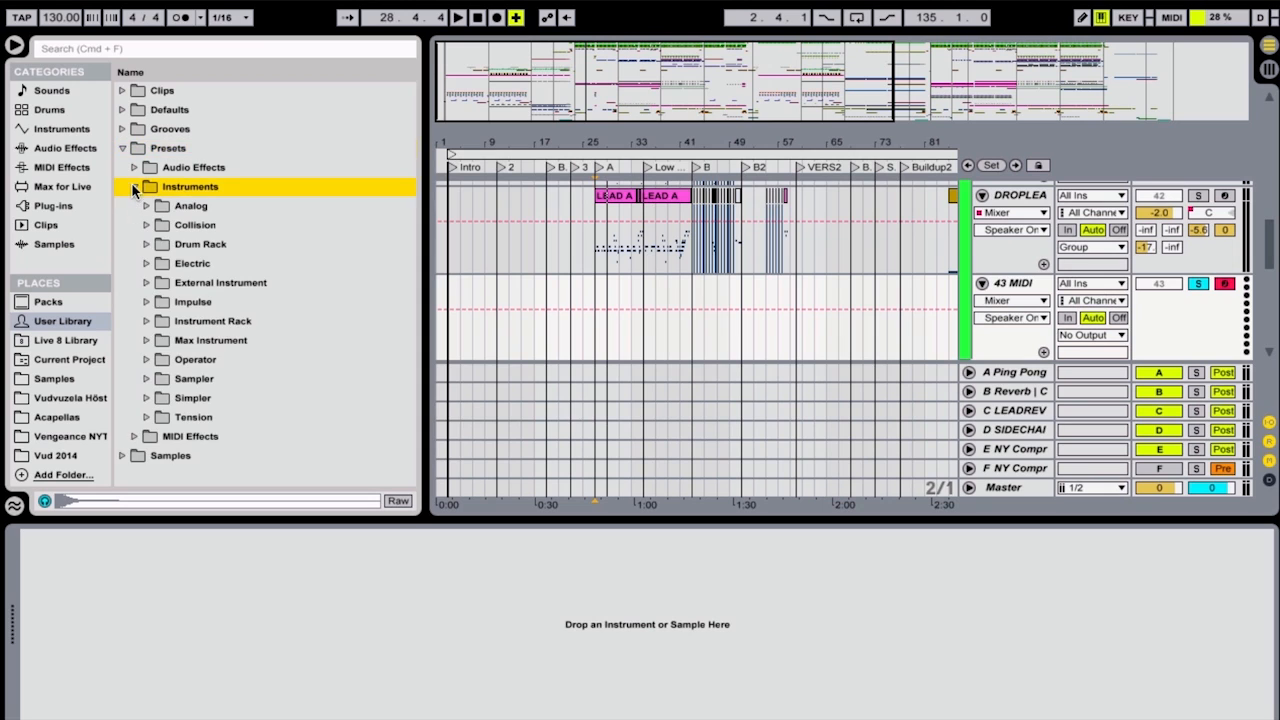
left_click(146, 322)
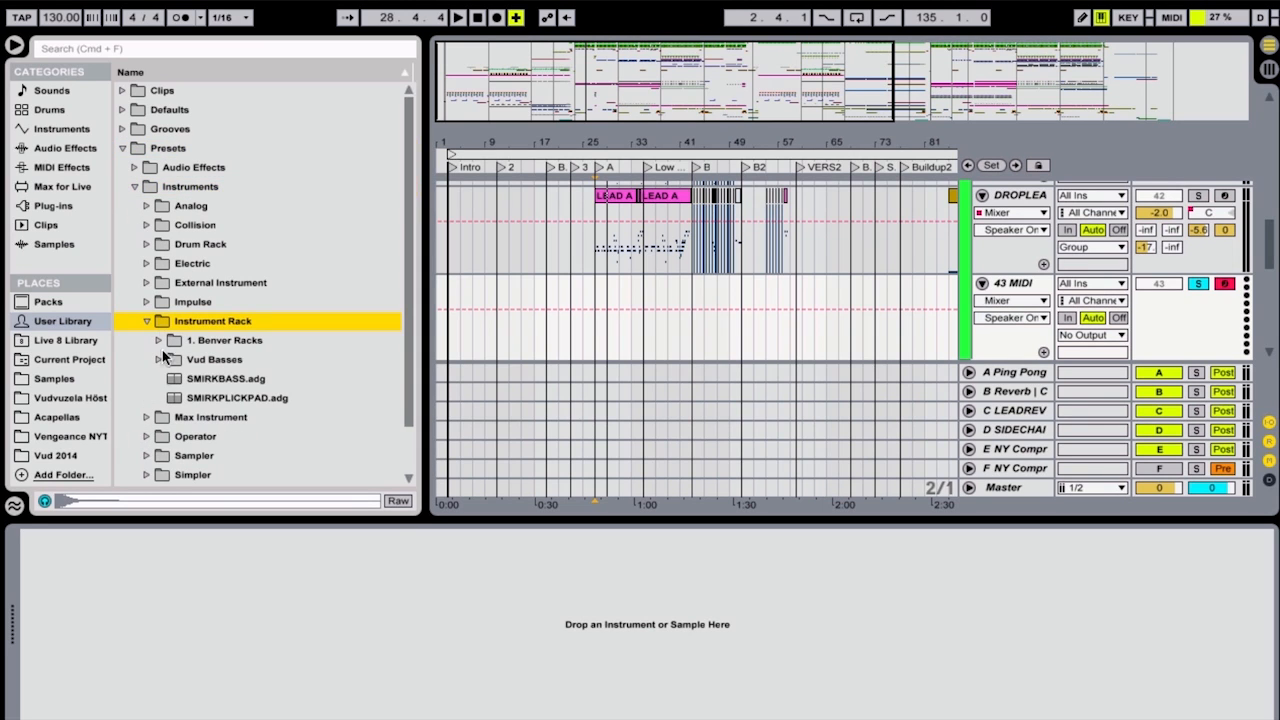
left_click(159, 341)
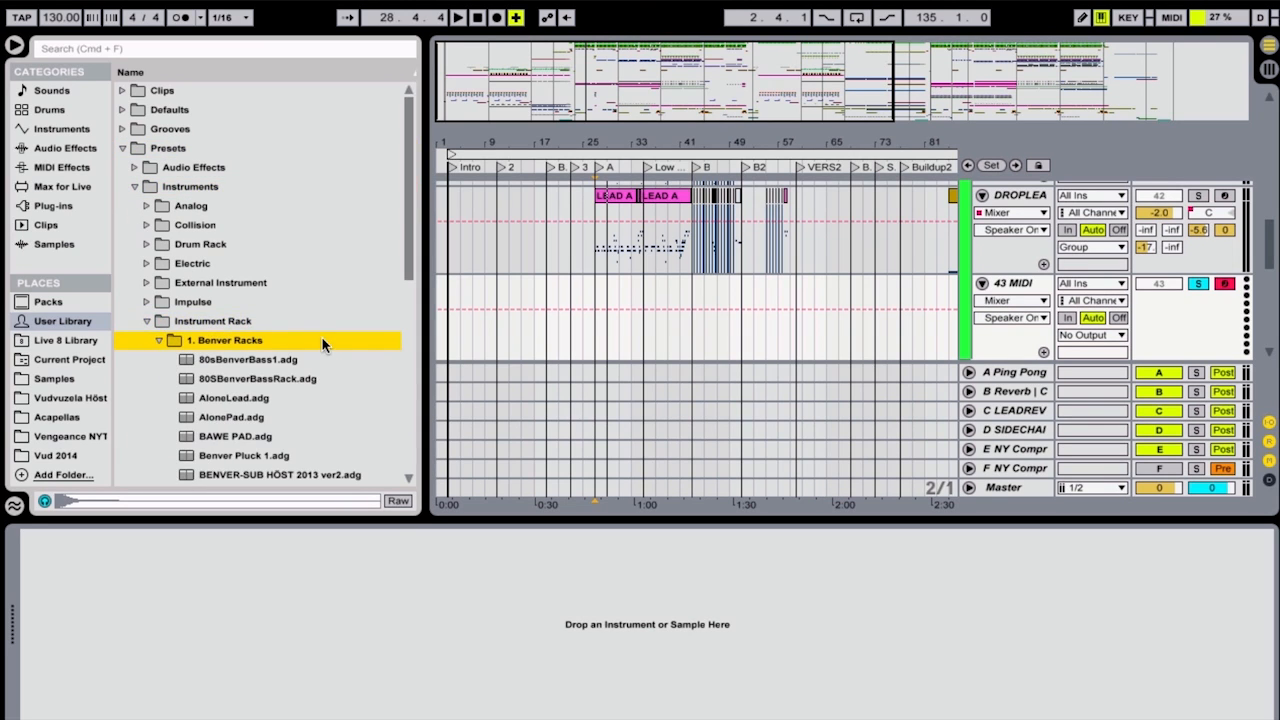
left_click(249, 399)
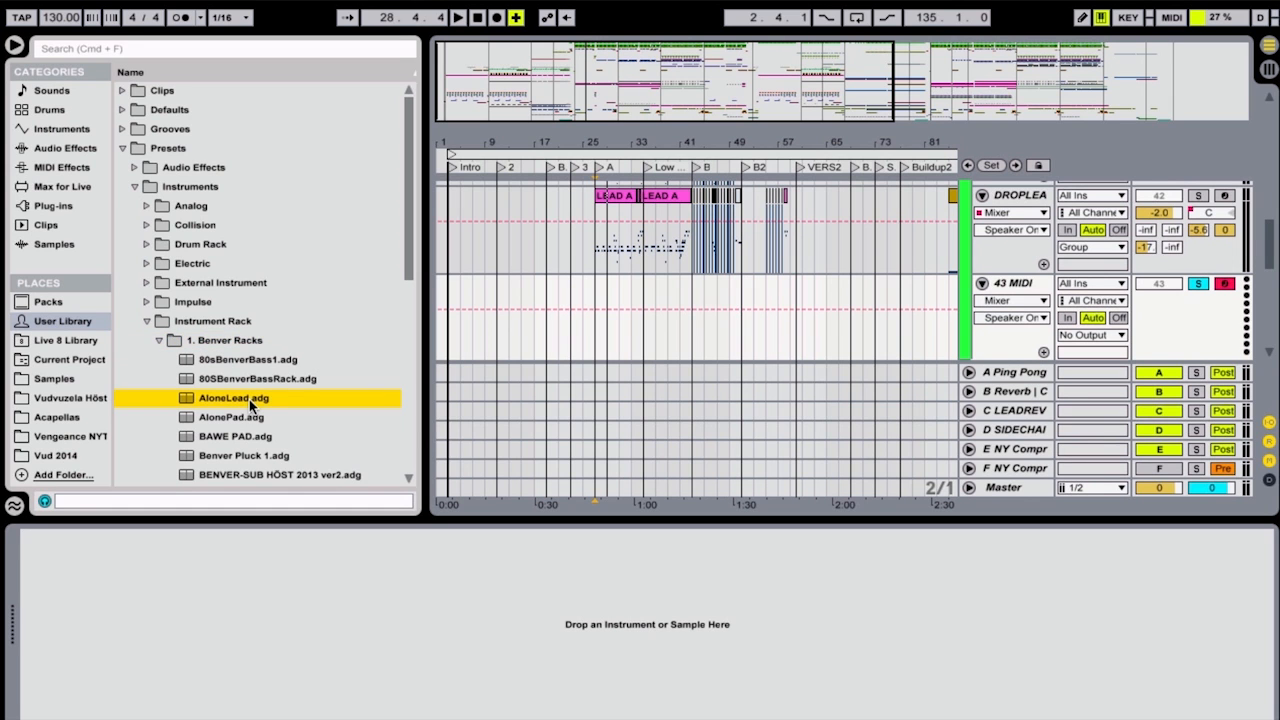
double_click(249, 399)
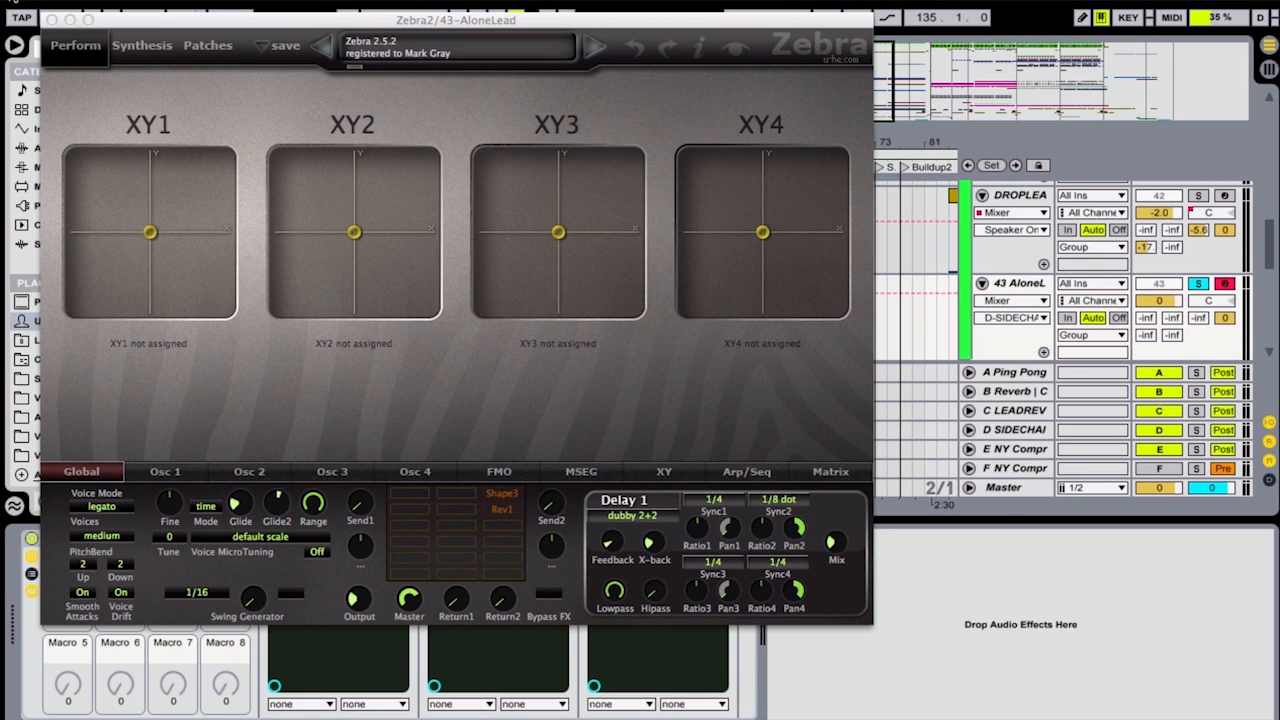
left_click(52, 20)
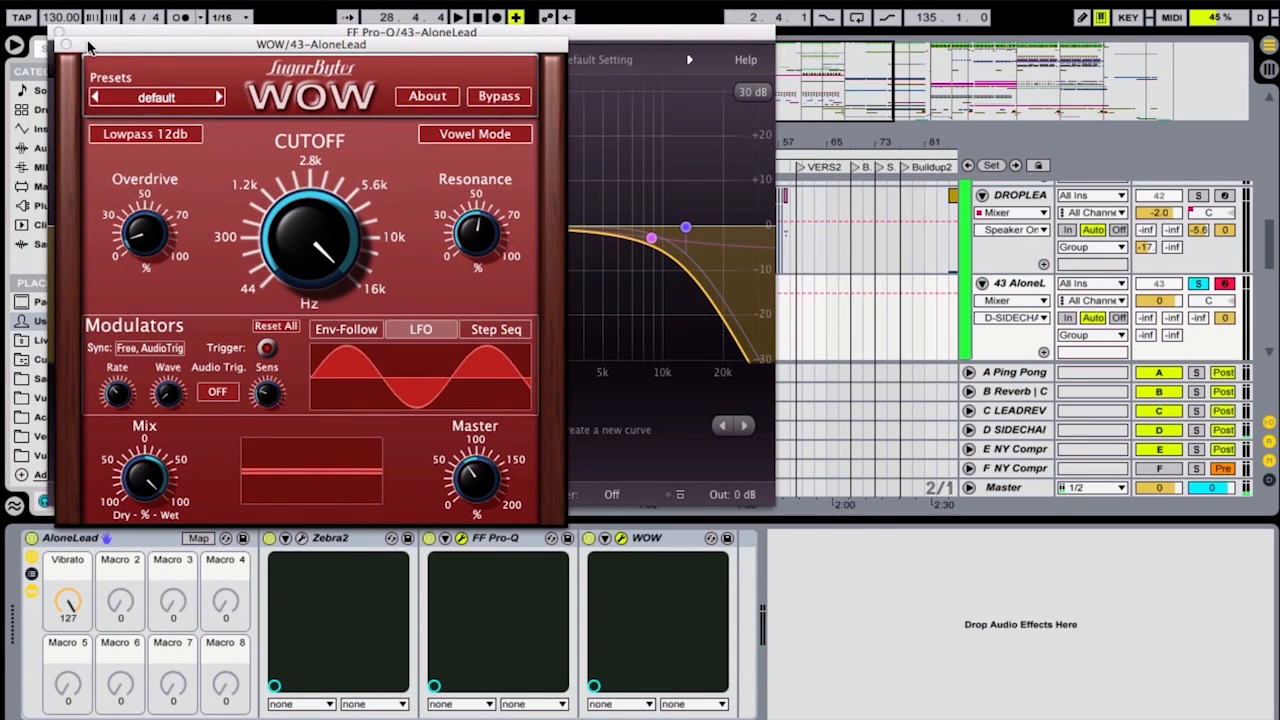
left_click(62, 44)
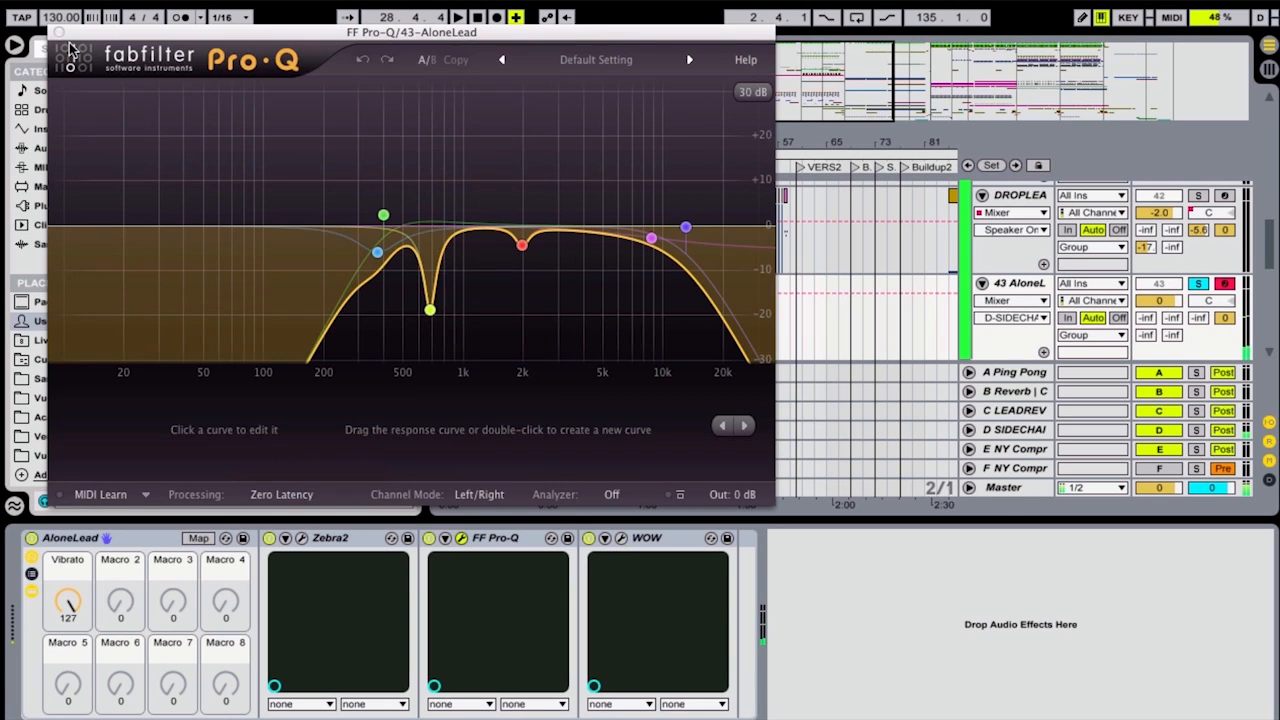
left_click(58, 33)
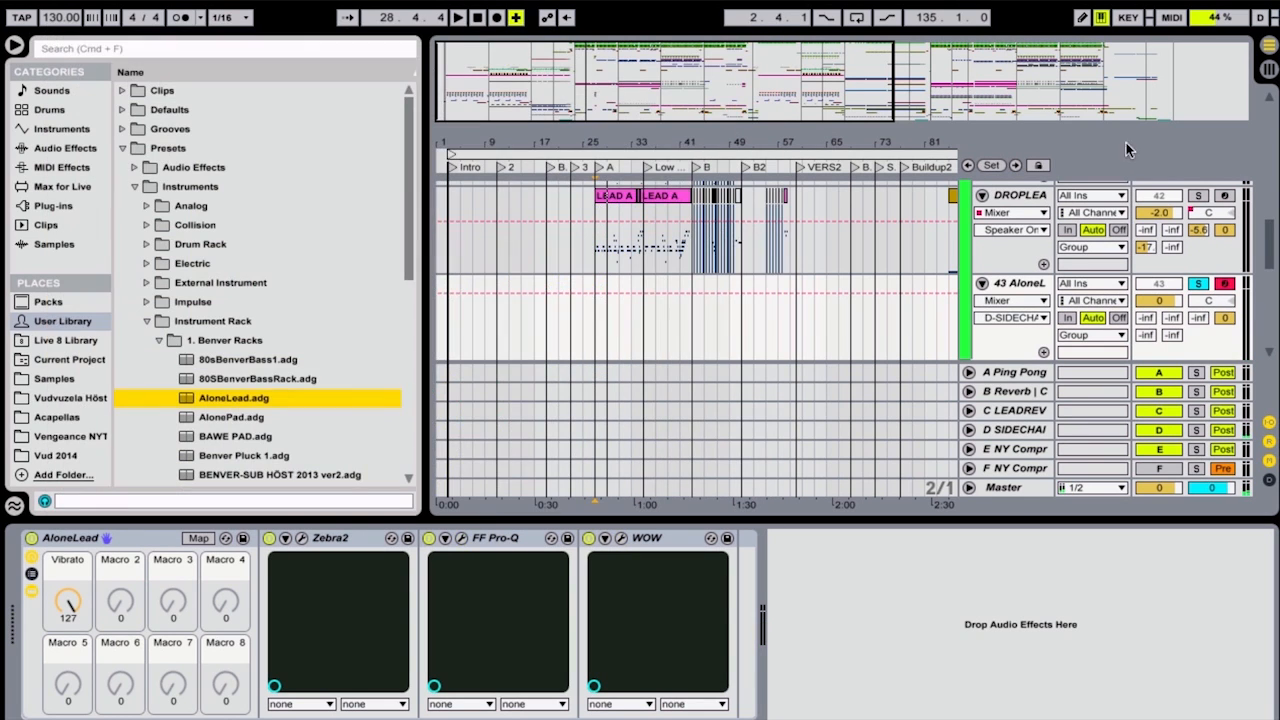
- Set the sidechain source of the D SIDECHAIN return's Compressor to 43-AloneLead
left_click(1012, 432)
left_click(570, 588)
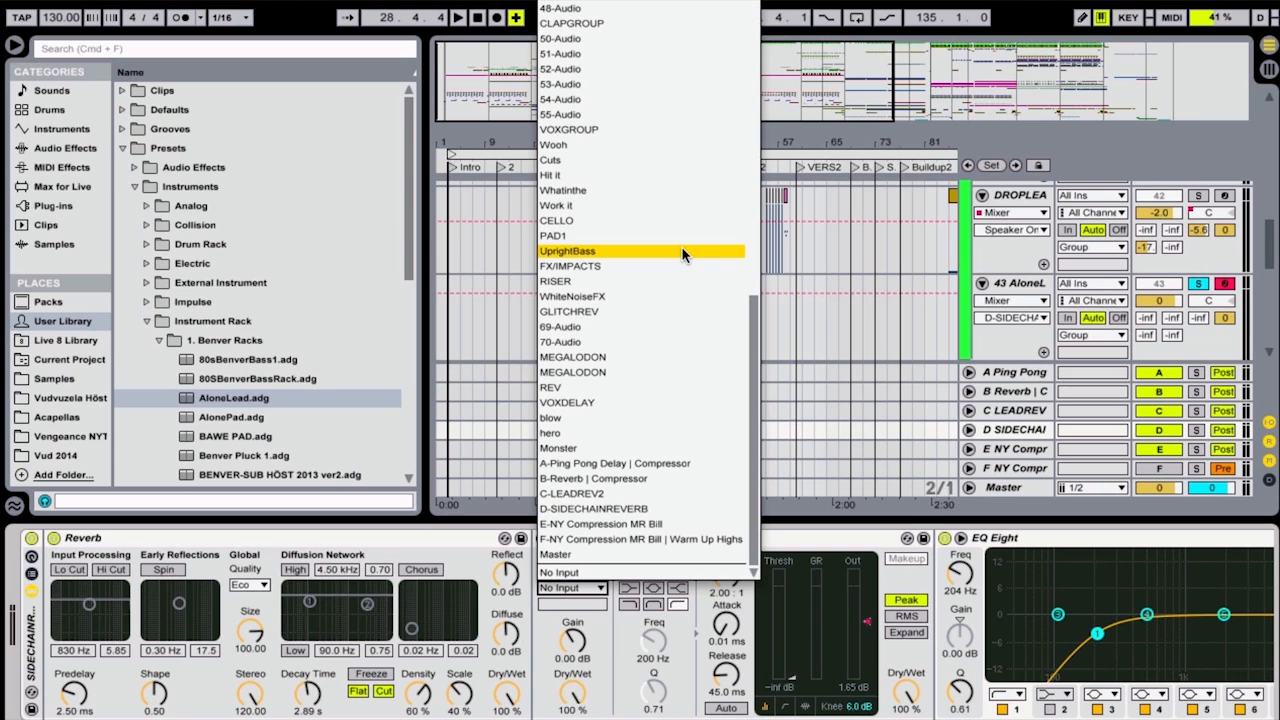
scroll(653, 273, "up", 5)
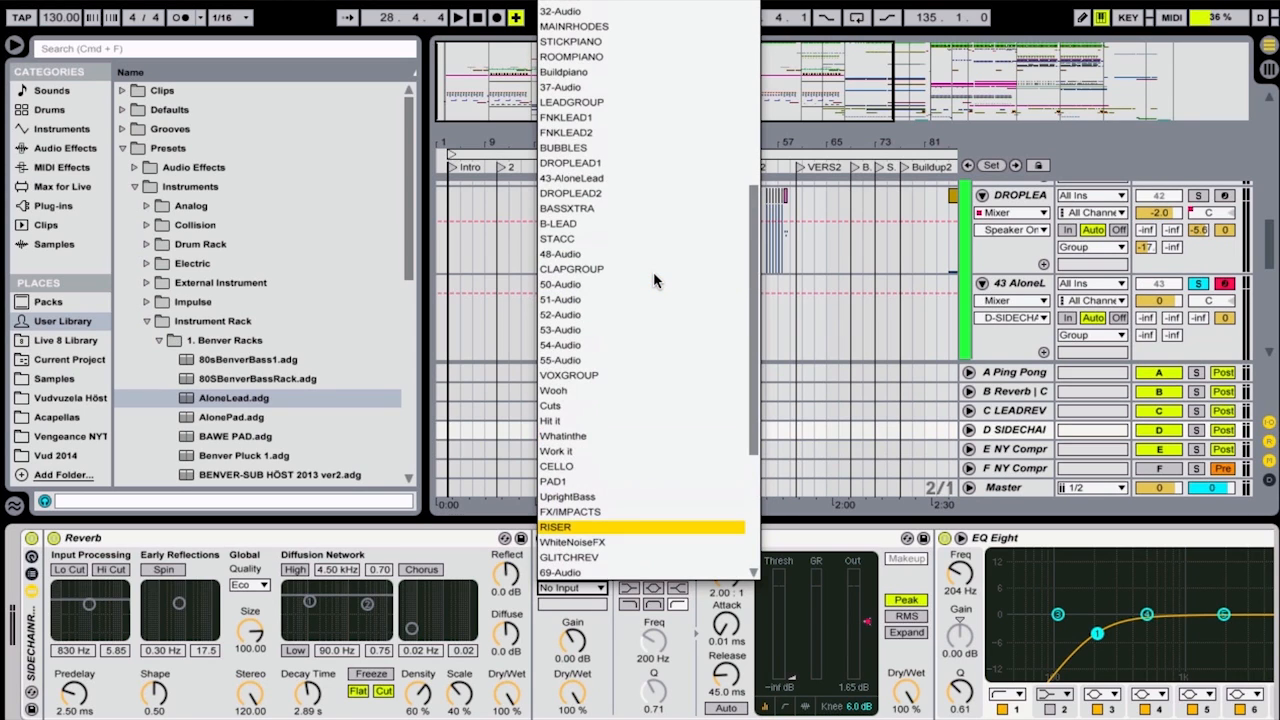
left_click(626, 179)
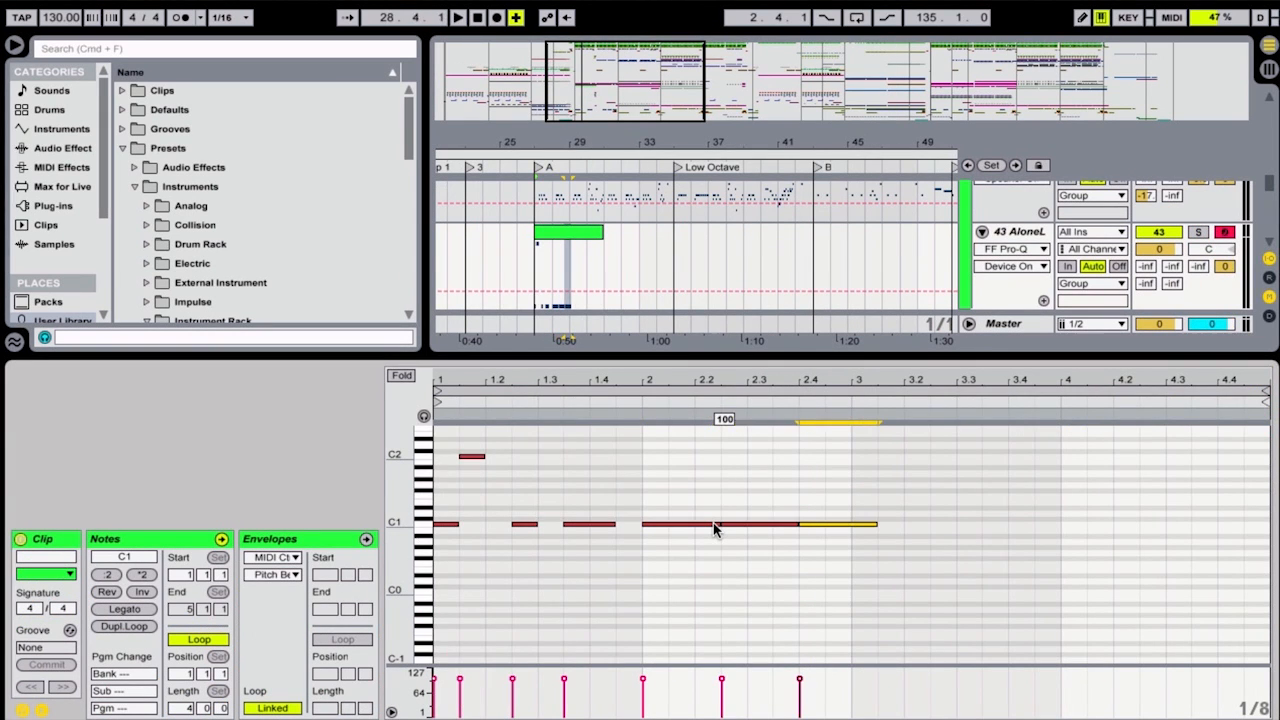
- Shorten the last three C1 notes in the AloneLead clip to quarter notes and play the clip to hear the reverb
key("space")
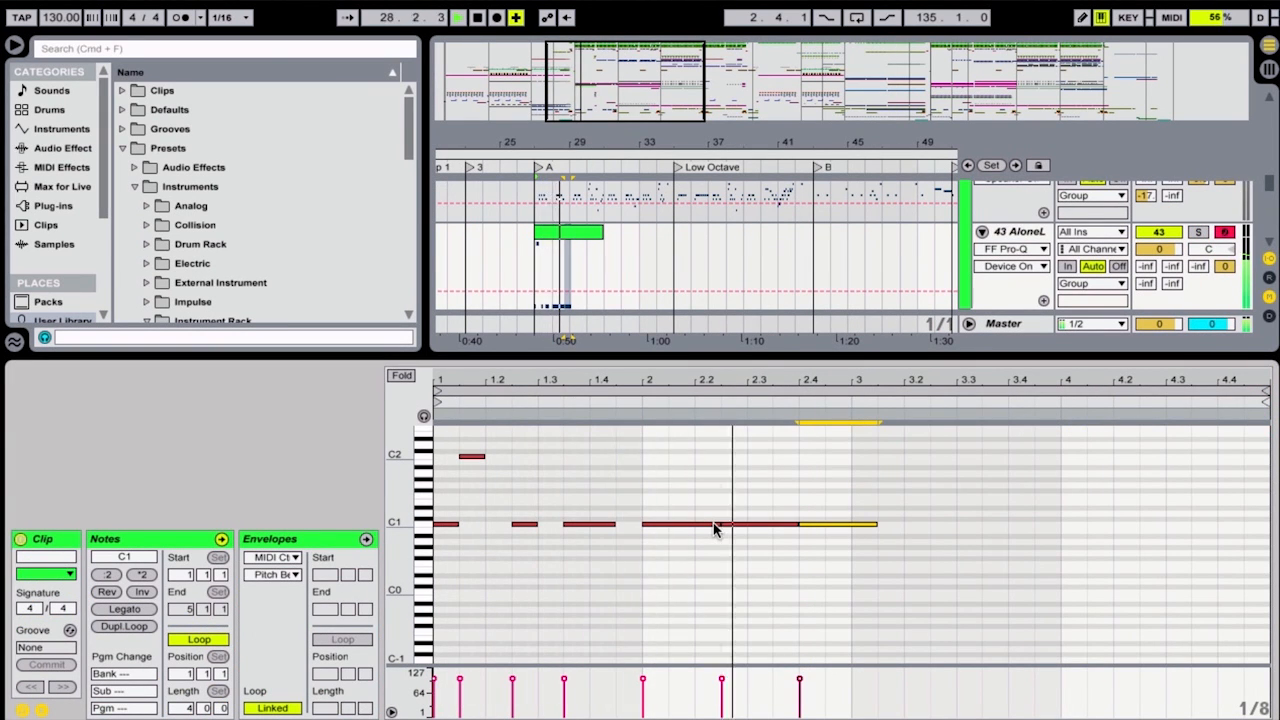
key("space")
left_click(893, 527)
left_click_drag(866, 502, 634, 551)
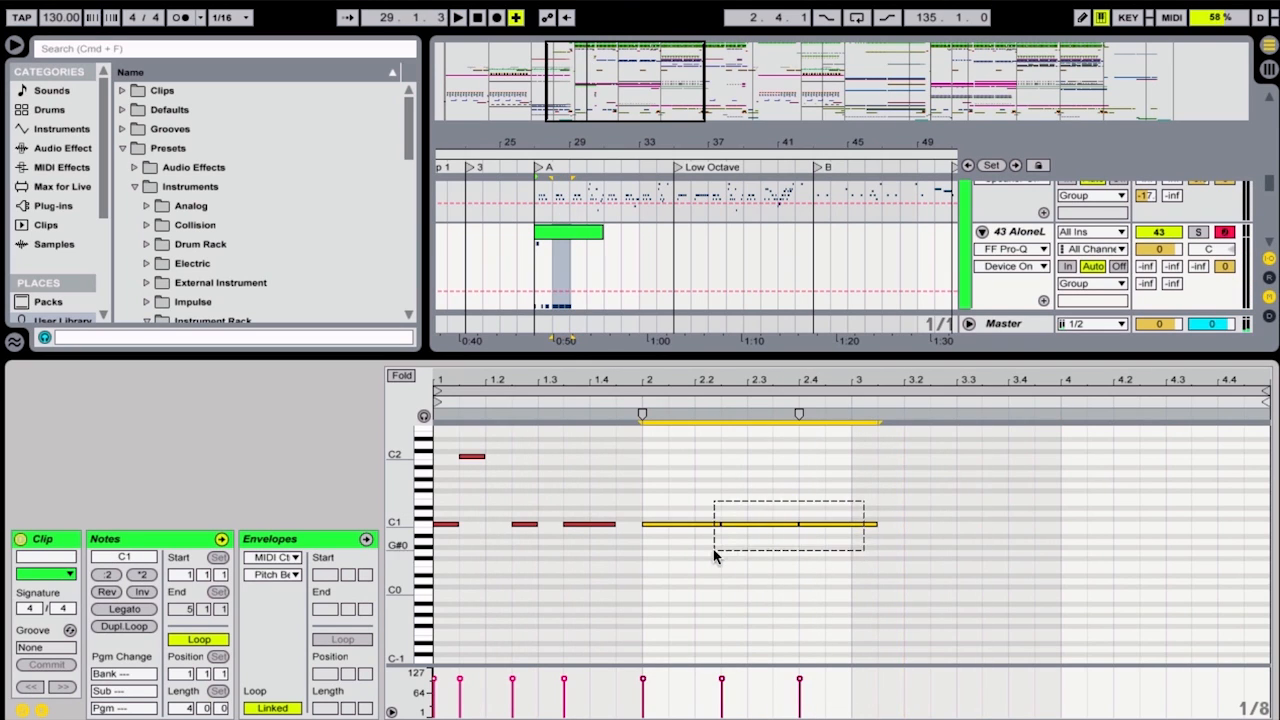
left_click_drag(720, 527, 672, 529)
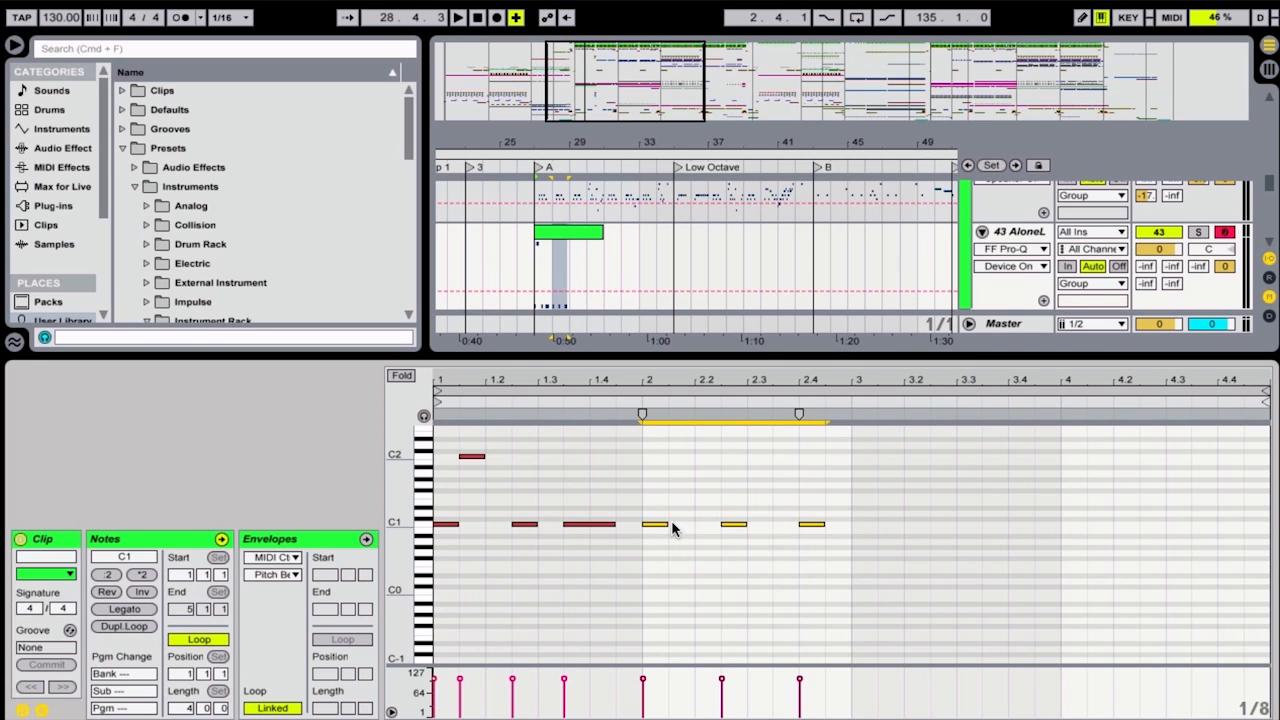
left_click(673, 524)
mouse_move(653, 498)
left_mouse_down()
mouse_move(821, 507)
mouse_move(870, 526)
mouse_move(852, 528)
left_mouse_up()
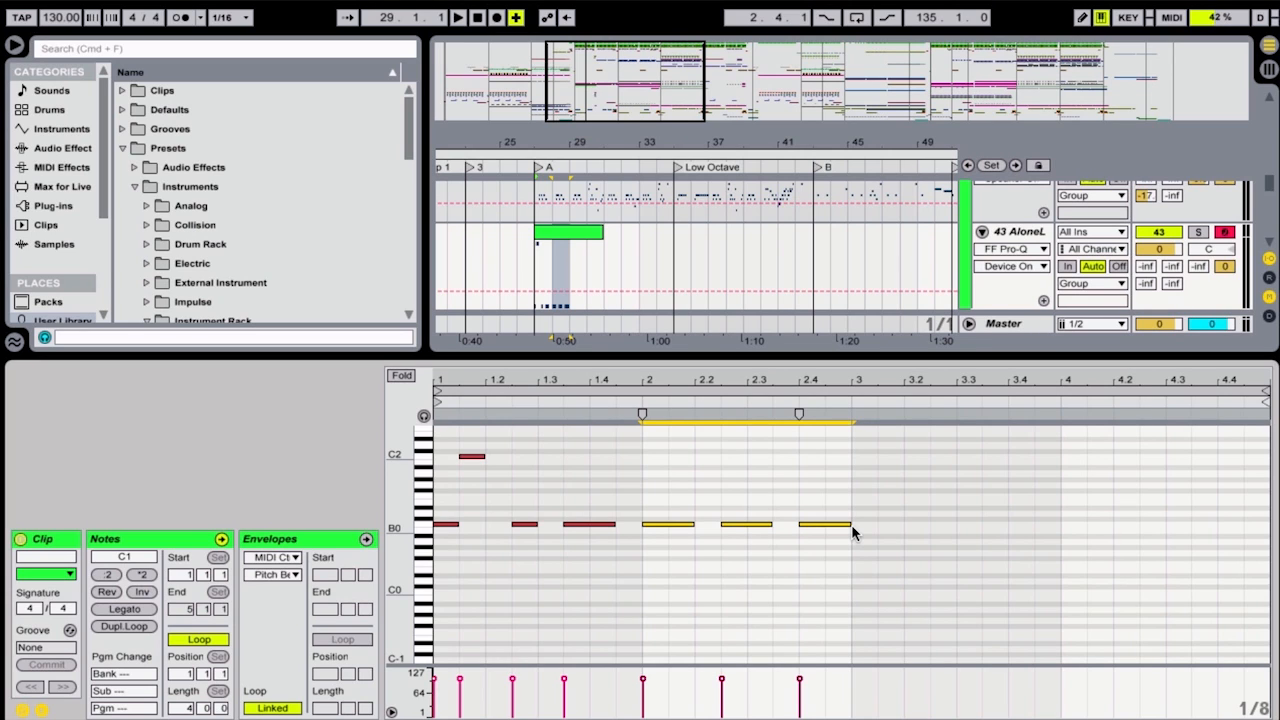
key("space")
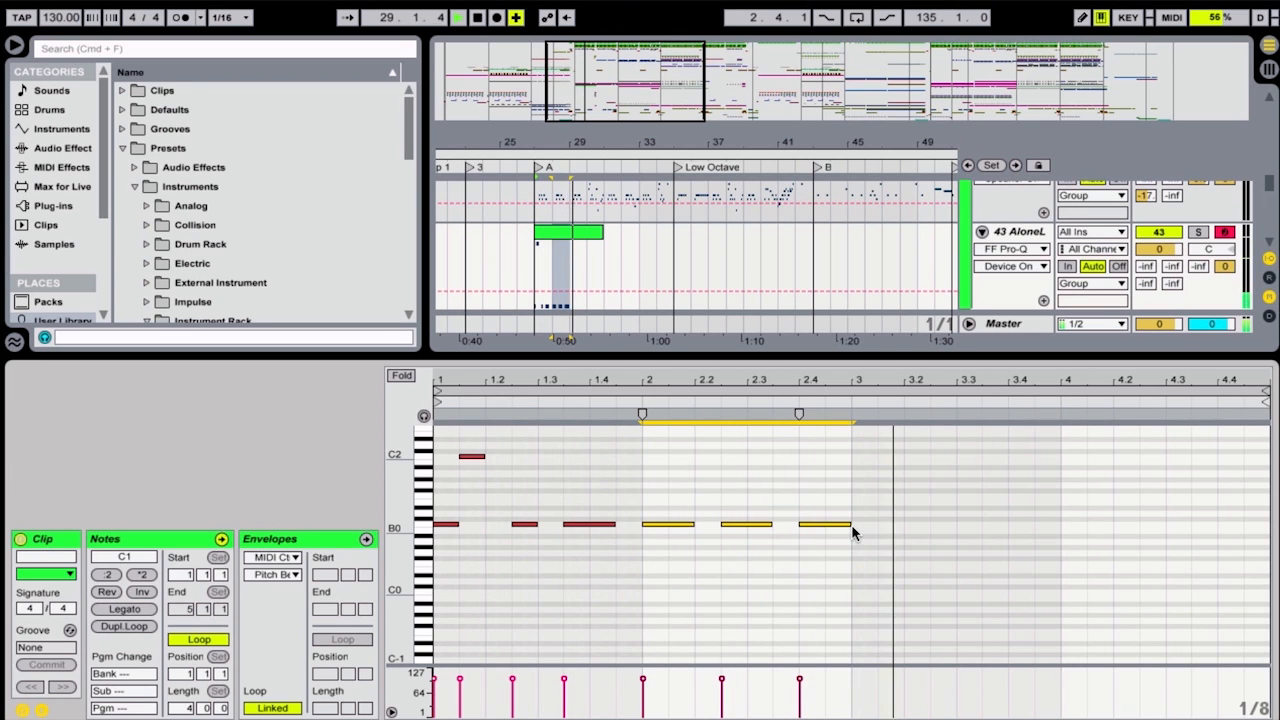
key("space")
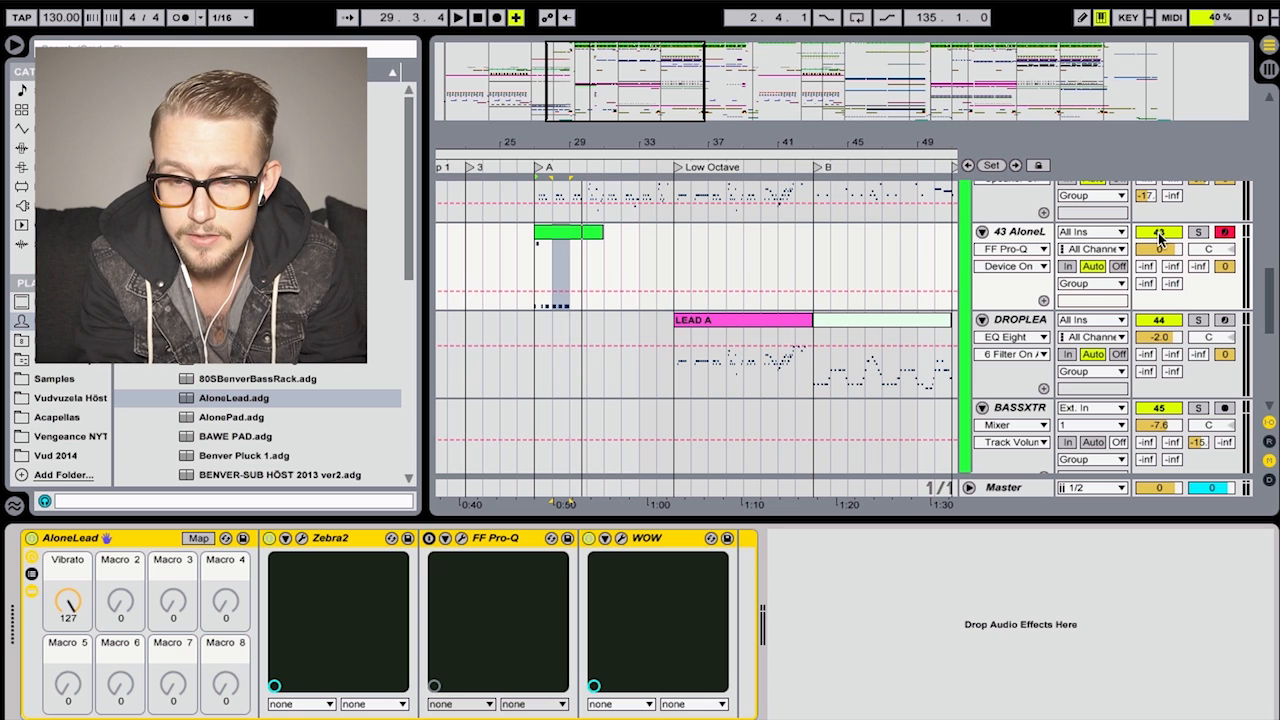
- Activate DROPLEAD track 42 instead of AloneLead track 43 and open the D SIDECHAIN return's device chain
key("Up")
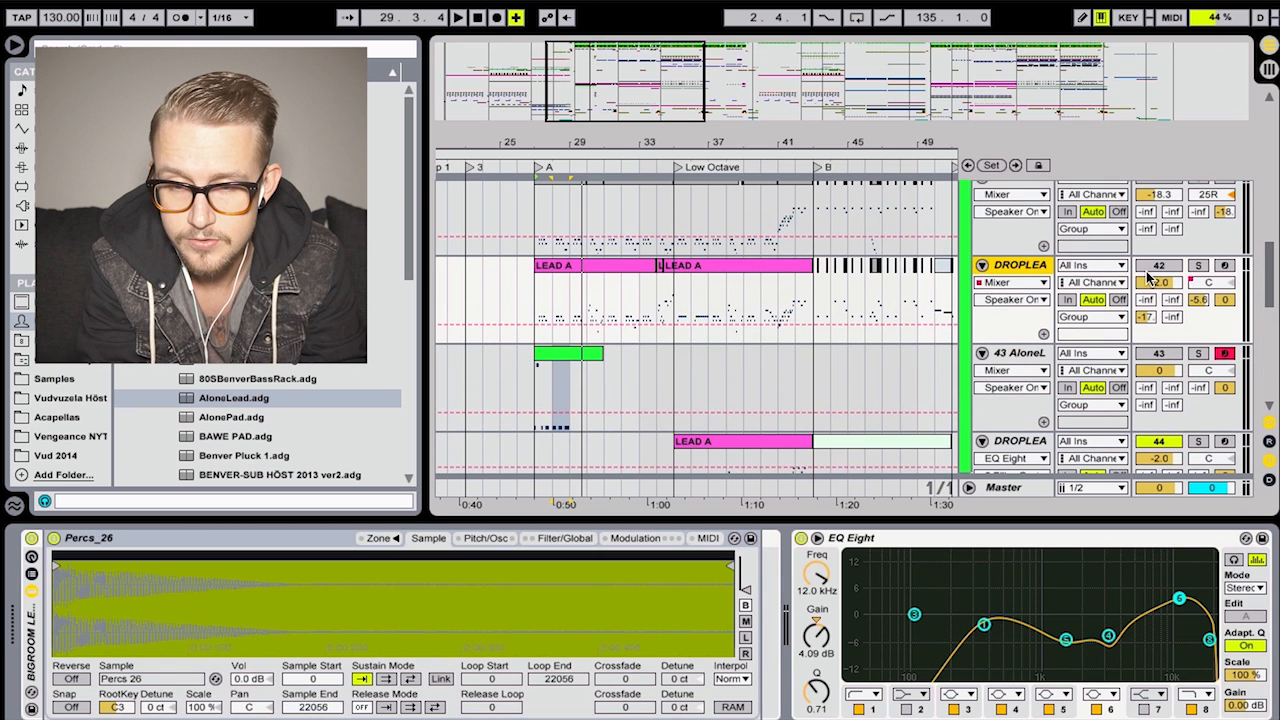
left_click(1152, 268)
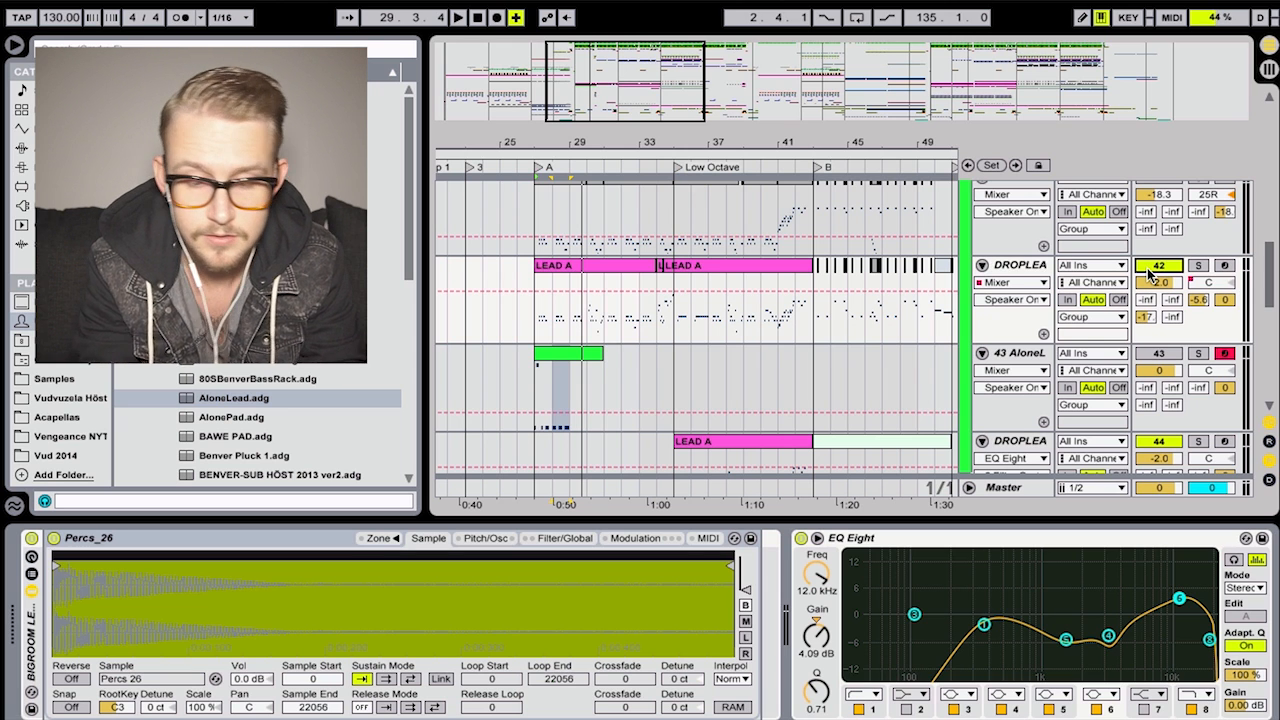
key("alt+super+r")
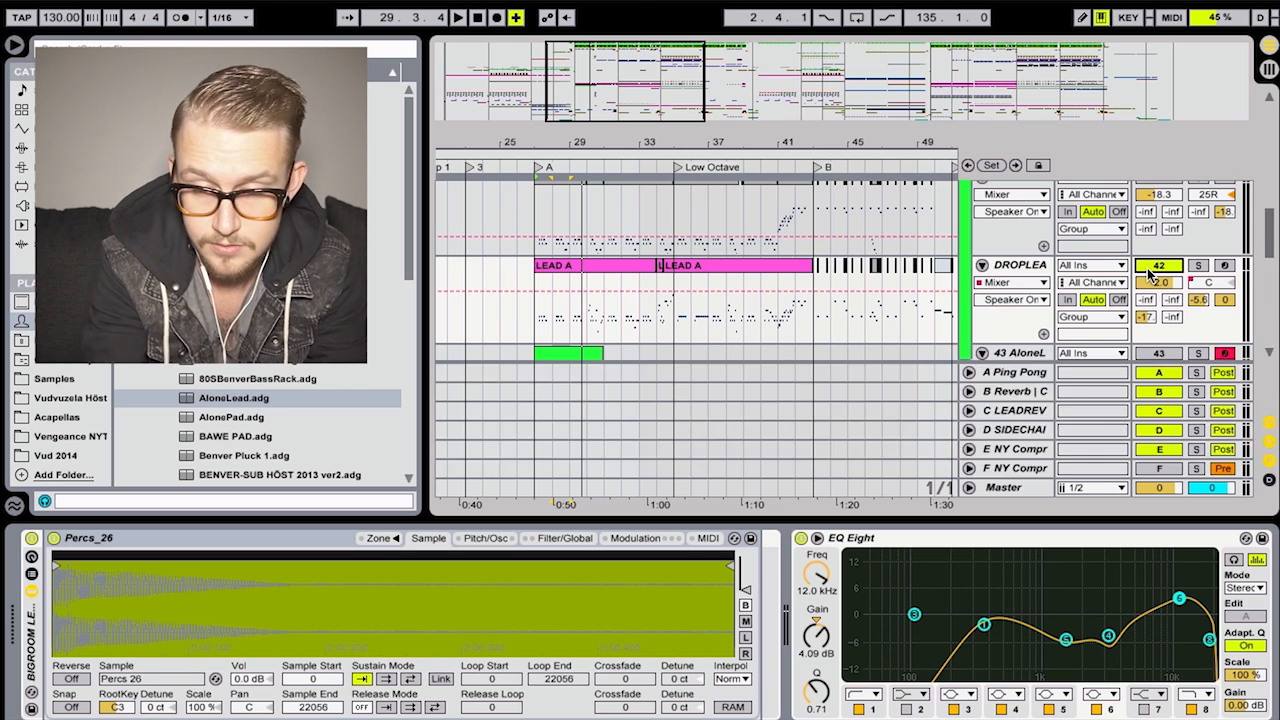
left_click(1015, 430)
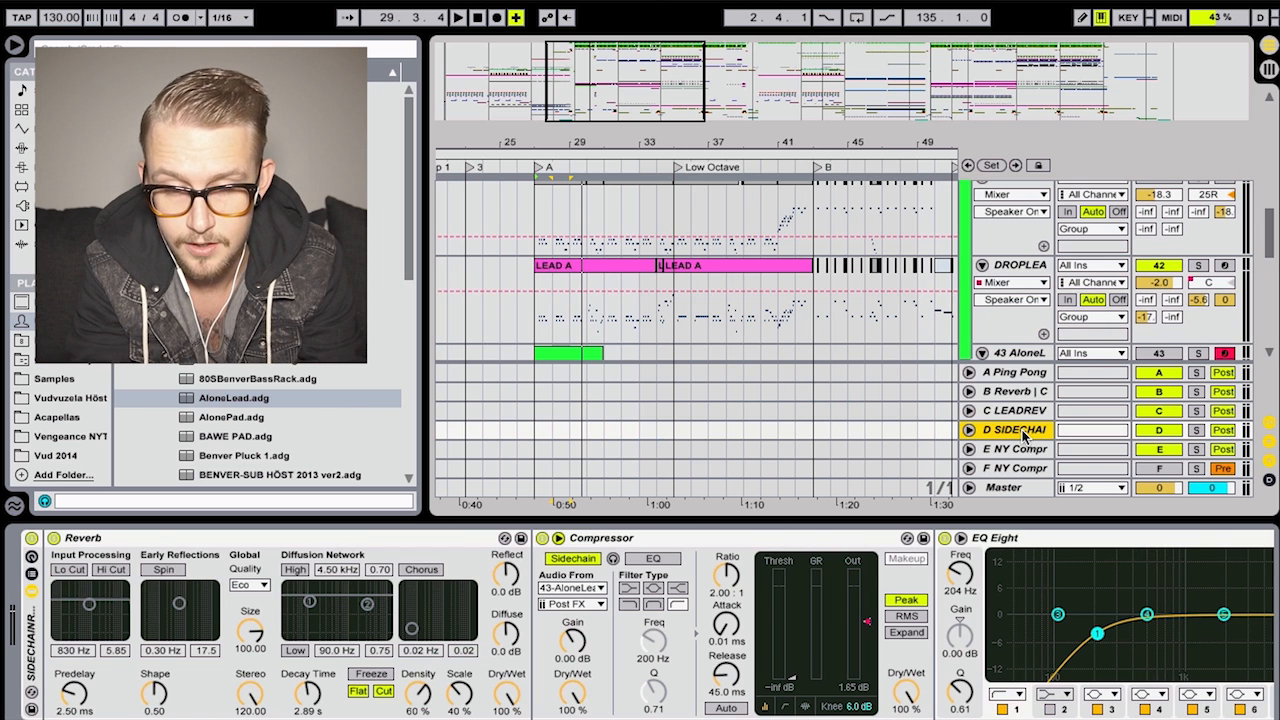